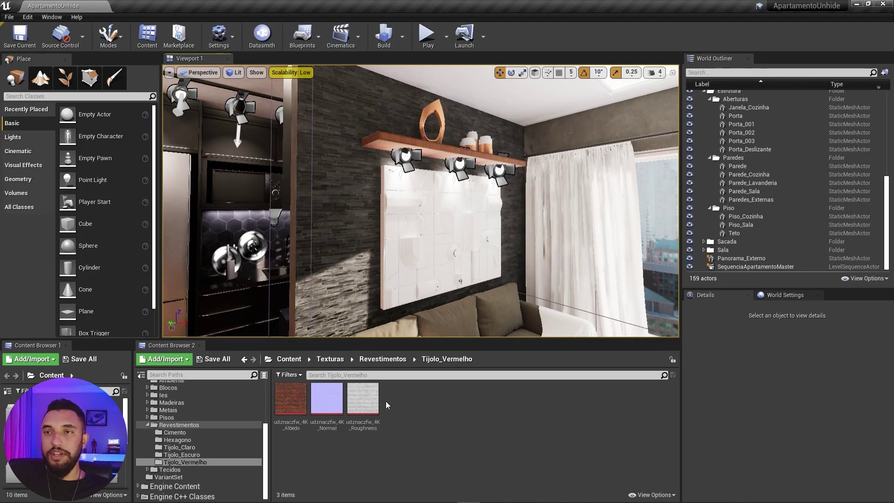
Select the Albedo brick texture in the Tijolo_Vermelho folder.
left_click(306, 401)
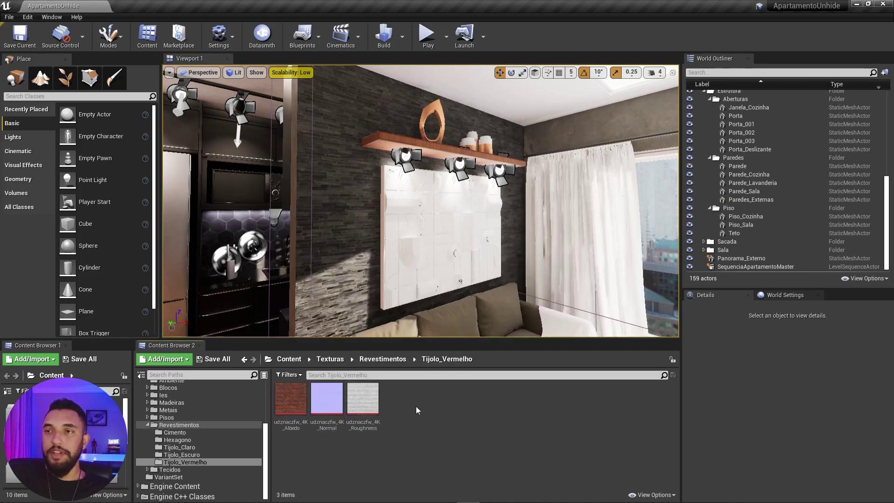
Create a new material named M_TijoloVermelho beside the brick textures.
right_click(436, 412)
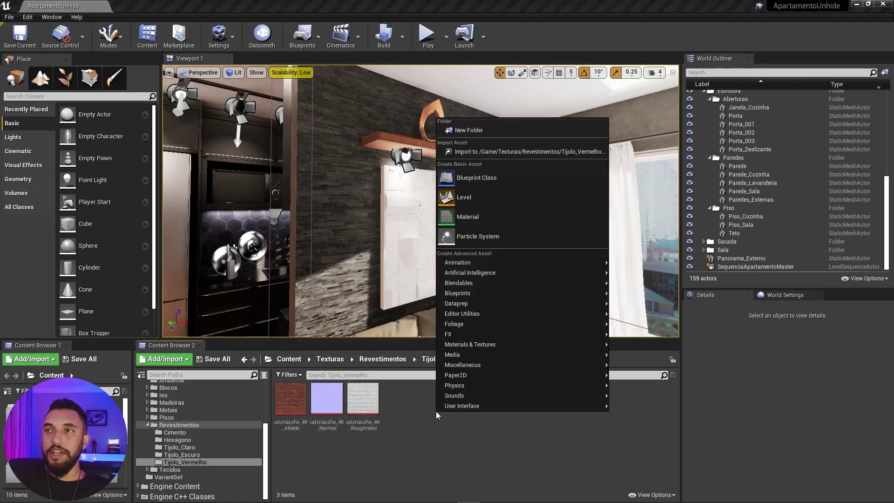
left_click(488, 217)
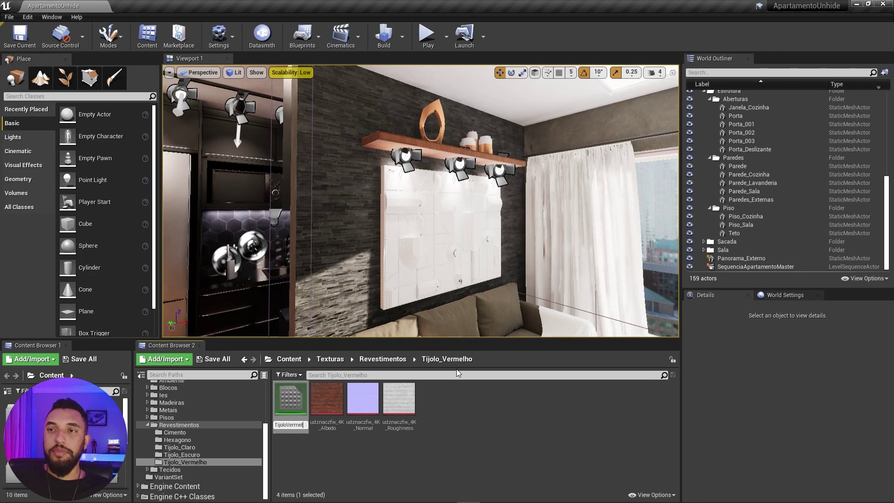
type("ho")
key("Return")
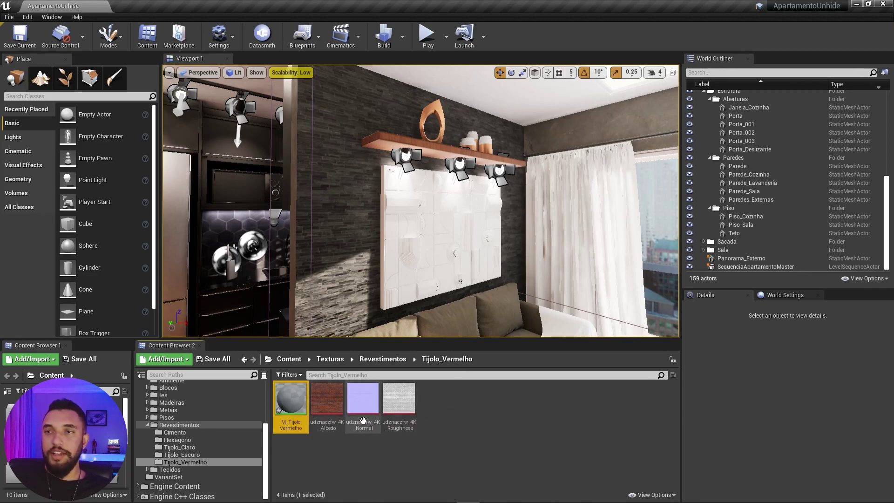
key("Right")
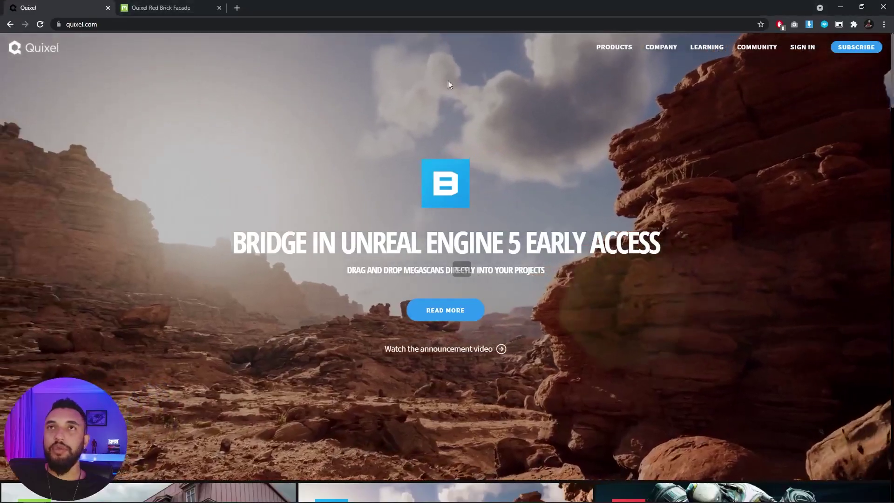
Scroll through the quixel.com homepage.
scroll(315, 132, "down", 3)
scroll(314, 132, "down", 2)
scroll(280, 186, "down", 3)
scroll(240, 182, "up", 4)
scroll(240, 182, "up", 3)
scroll(194, 104, "up", 2)
scroll(320, 182, "down", 8)
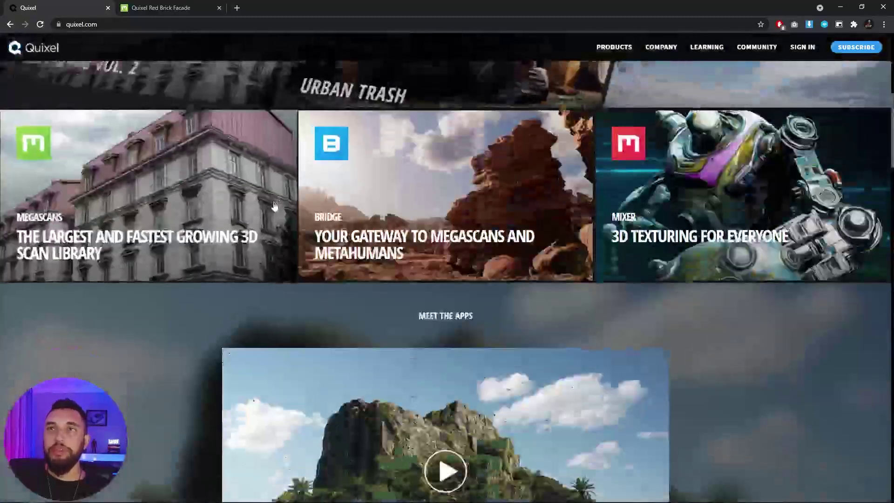
scroll(320, 182, "up", 4)
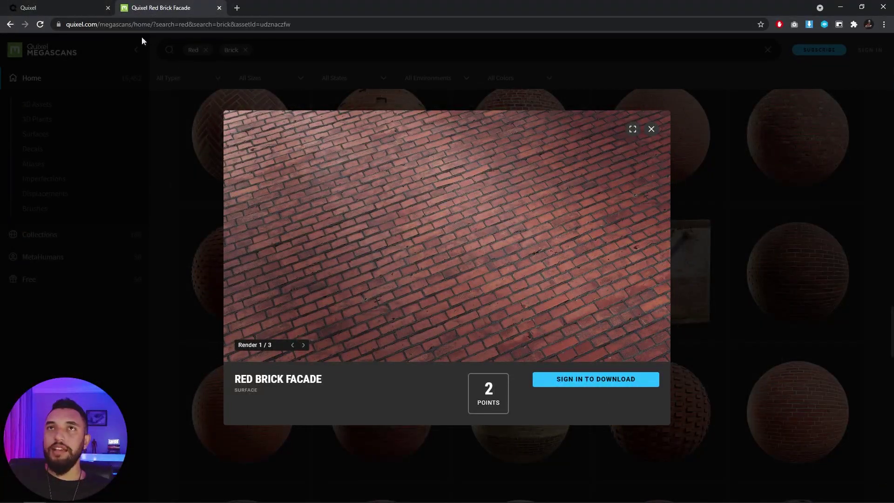
left_click(61, 8)
scroll(80, 197, "down", 5)
scroll(80, 196, "down", 3)
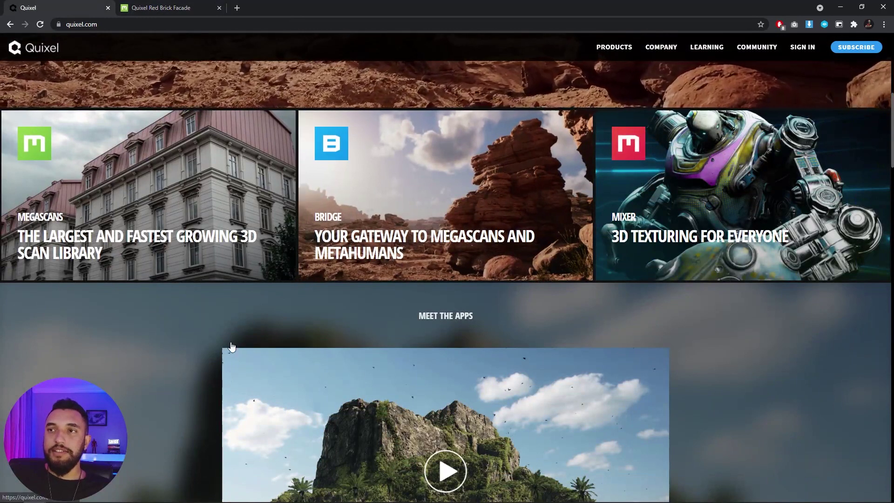
View the Red Brick Facade surface in Megascans, then open M_TijoloVermelho for editing.
left_click(132, 166)
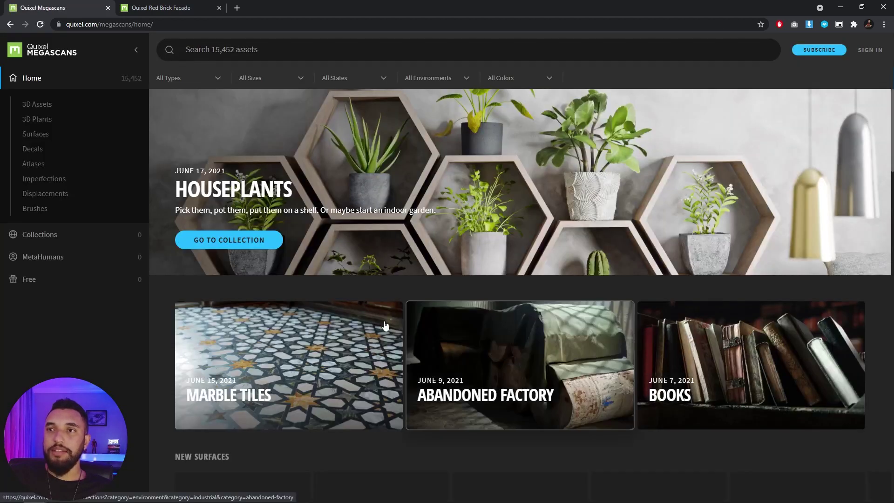
scroll(386, 326, "down", 10)
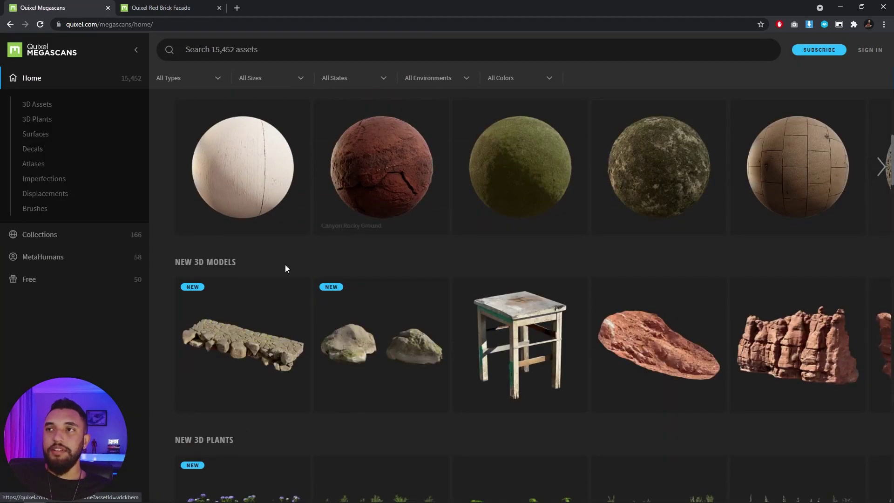
scroll(575, 280, "down", 5)
scroll(475, 329, "down", 4)
scroll(475, 330, "down", 2)
scroll(394, 367, "down", 3)
left_click(177, 7)
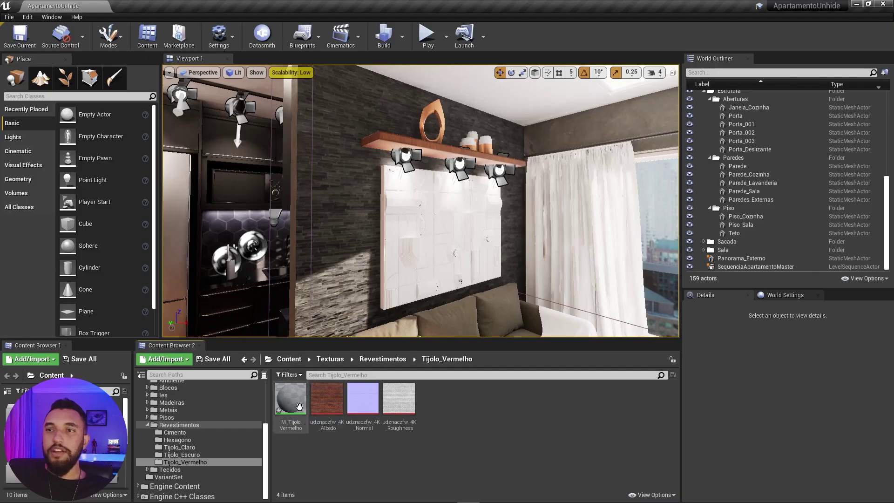
left_click(284, 403)
double_click(289, 401)
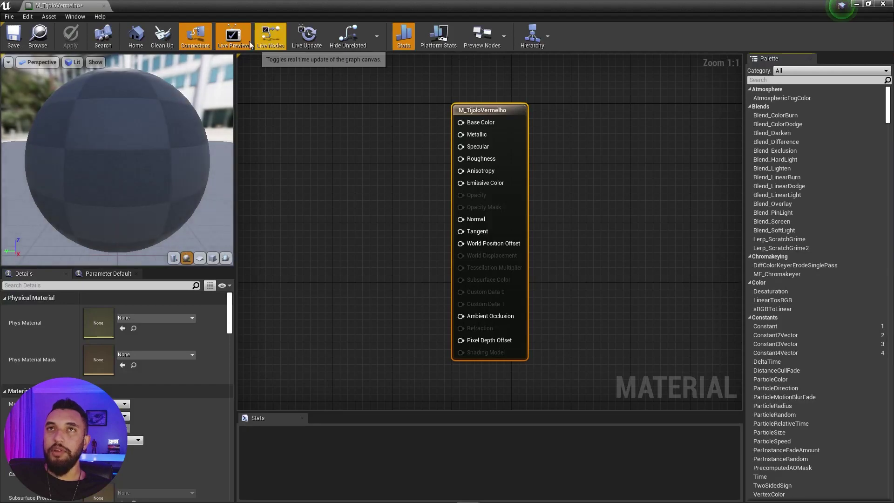
Dock the material editor and add the Albedo, Normal and Roughness textures to the graph.
left_click_drag(97, 10, 154, 6)
mouse_move(373, 199)
right_mouse_down()
mouse_move(411, 207)
mouse_move(408, 198)
right_mouse_up()
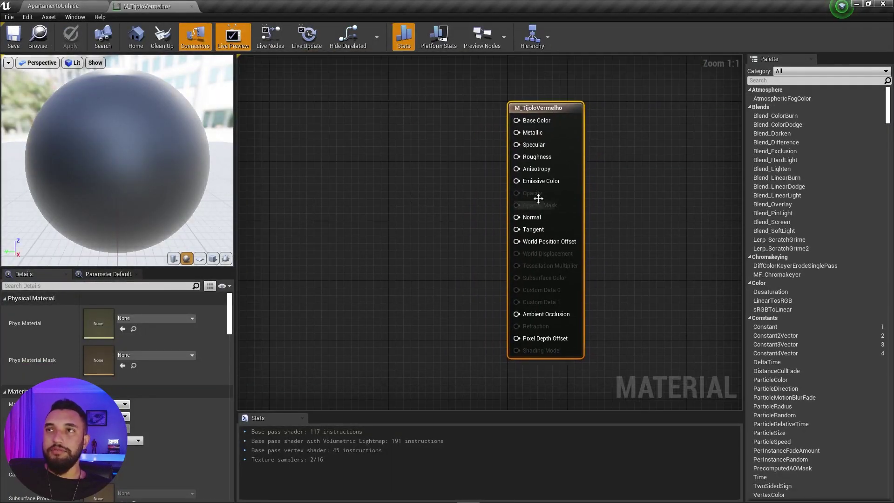
right_click_drag(539, 198, 565, 196)
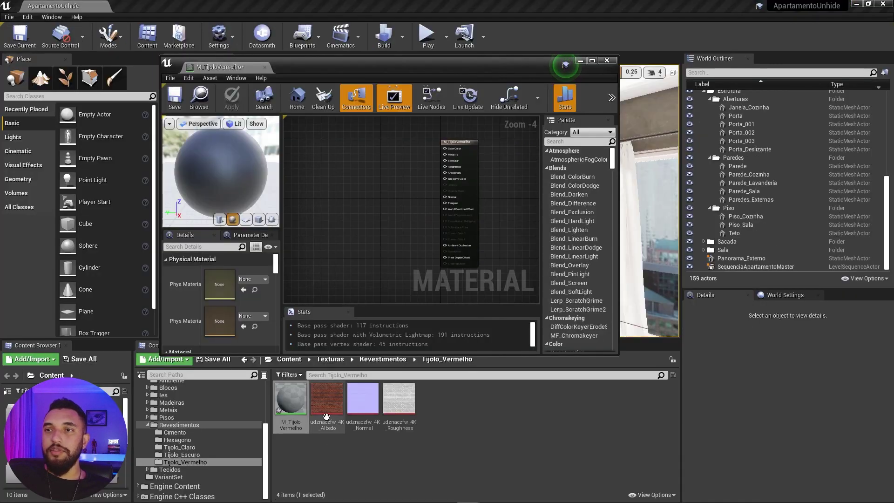
left_click_drag(326, 416, 346, 157)
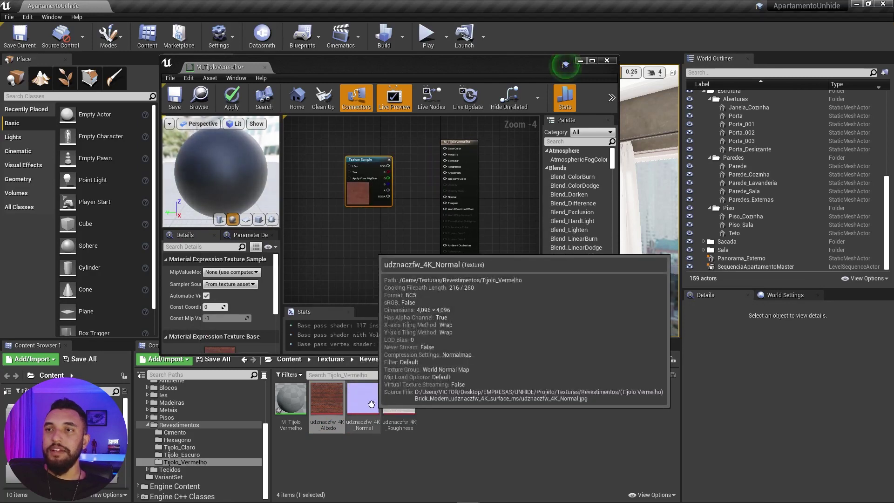
left_click_drag(363, 399, 354, 258)
mouse_move(399, 399)
left_mouse_down()
mouse_move(420, 375)
mouse_move(380, 267)
left_mouse_up()
scroll(380, 266, "up", 4)
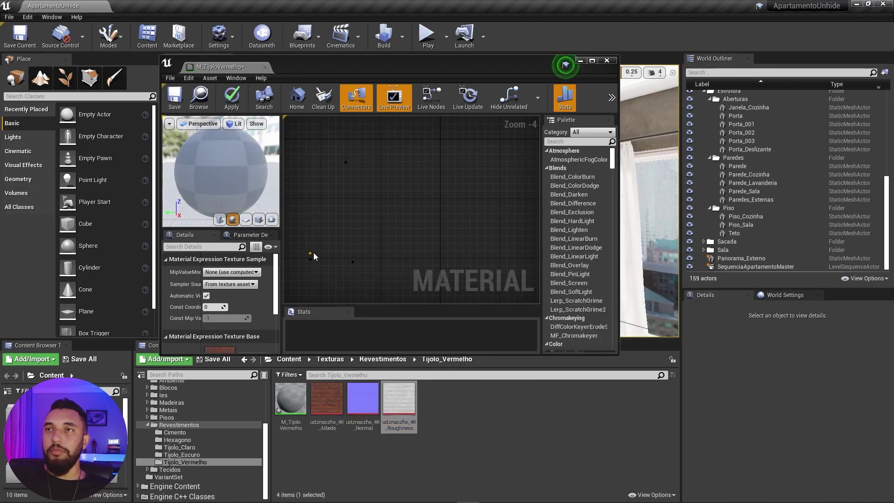
scroll(379, 267, "down", 4)
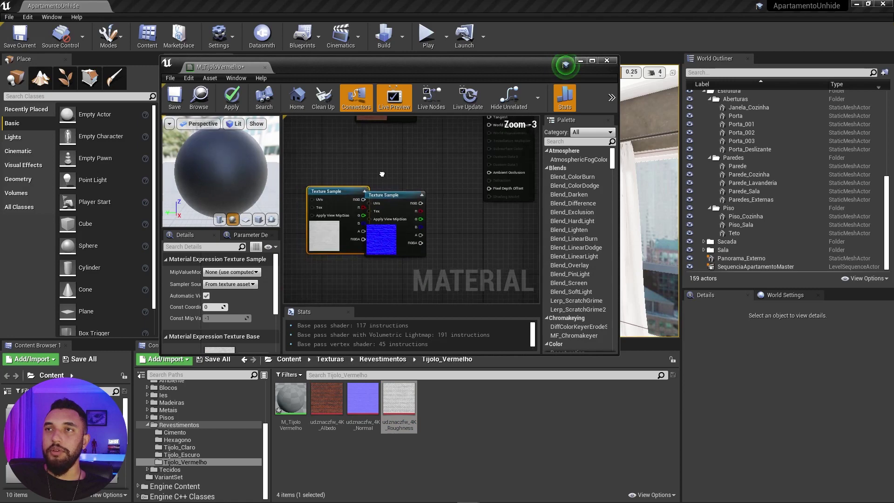
Connect the Albedo texture's color output to Base Color.
right_click_drag(398, 218, 384, 229)
mouse_move(455, 224)
right_mouse_down()
mouse_move(466, 214)
mouse_move(398, 233)
right_mouse_up()
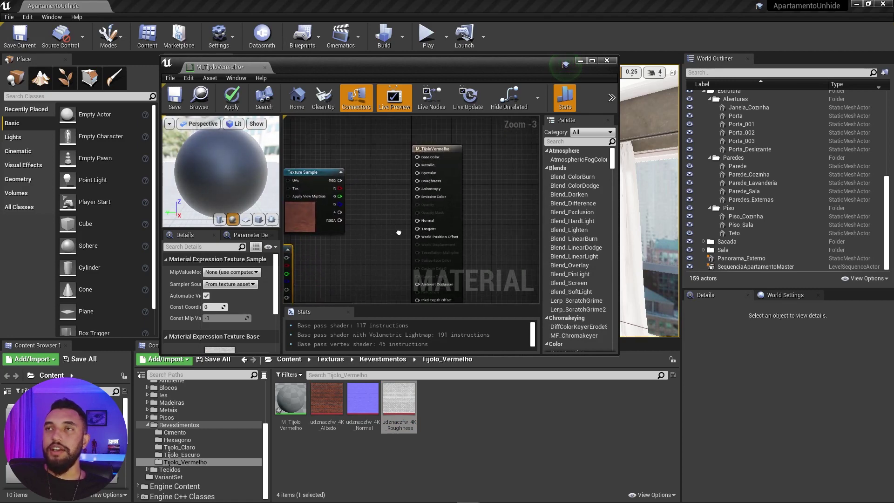
right_click_drag(376, 192, 421, 198)
scroll(347, 204, "up", 3)
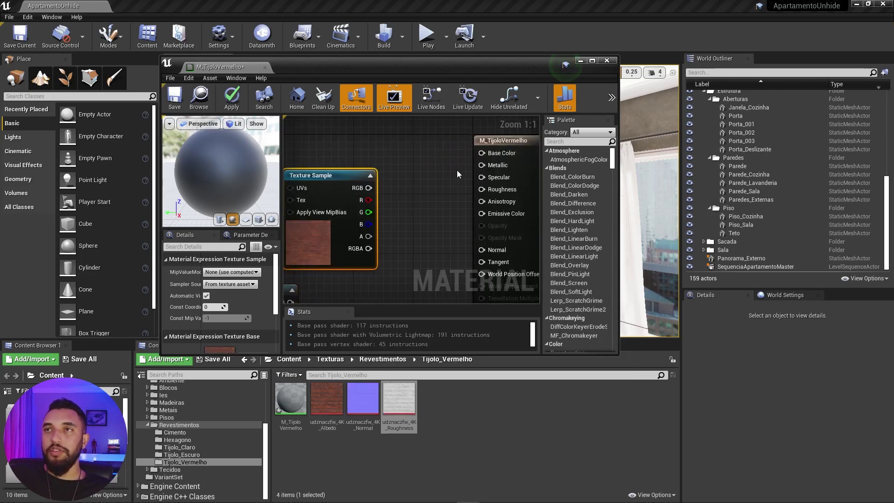
right_click_drag(404, 193, 371, 212)
left_click_drag(336, 206, 468, 208)
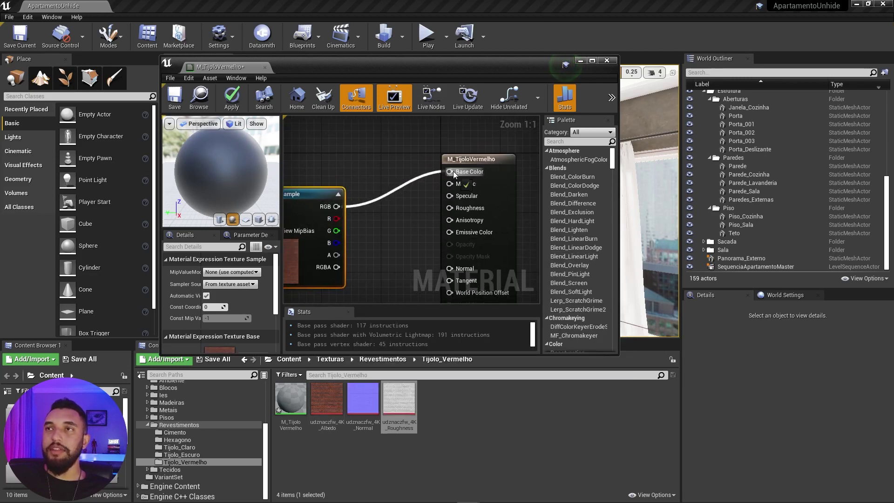
left_click_drag(454, 172, 453, 172)
Wire the Roughness texture into the Roughness input and inspect the preview sphere.
scroll(419, 255, "down", 2)
mouse_move(330, 253)
left_mouse_down()
mouse_move(383, 250)
mouse_move(492, 181)
mouse_move(485, 171)
left_mouse_up()
right_click_drag(365, 257, 393, 256)
left_click_drag(219, 177, 260, 175)
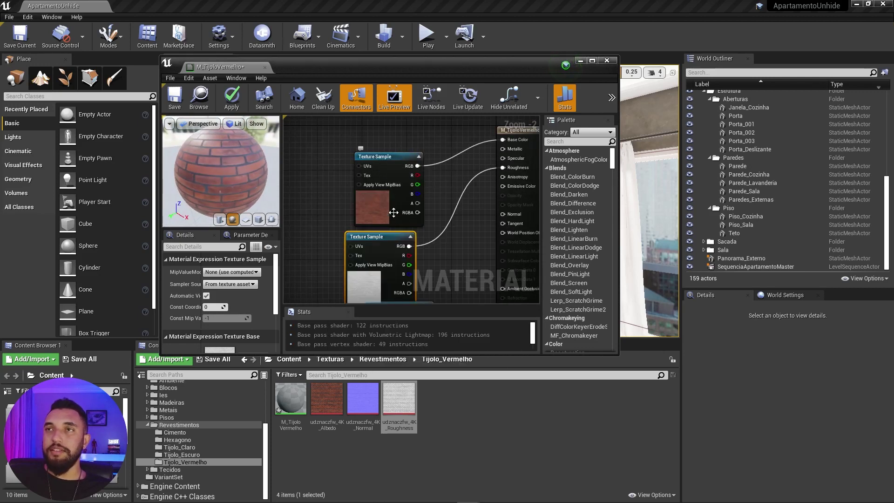
Rearrange the texture nodes beside the material output node.
left_click_drag(395, 221, 401, 186)
left_click_drag(401, 261, 390, 225)
scroll(384, 259, "up", 1)
scroll(385, 259, "down", 1)
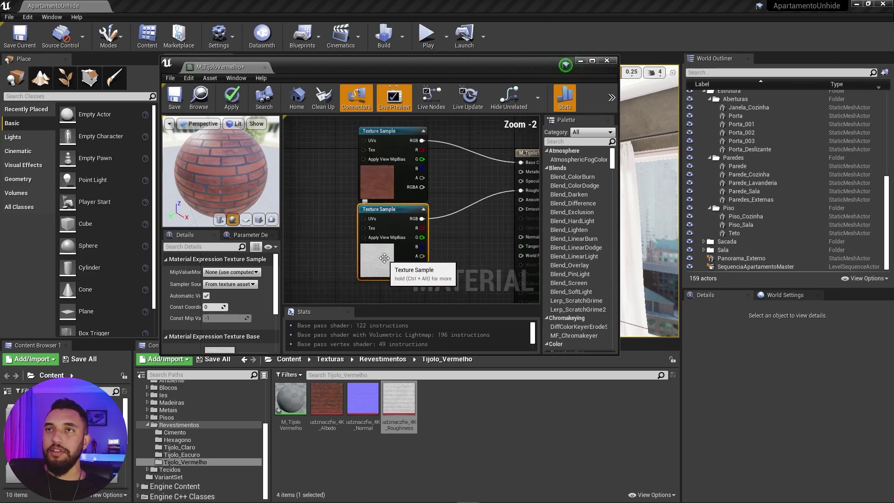
scroll(384, 259, "down", 2)
scroll(377, 252, "up", 1)
scroll(373, 246, "up", 3)
scroll(367, 240, "down", 1)
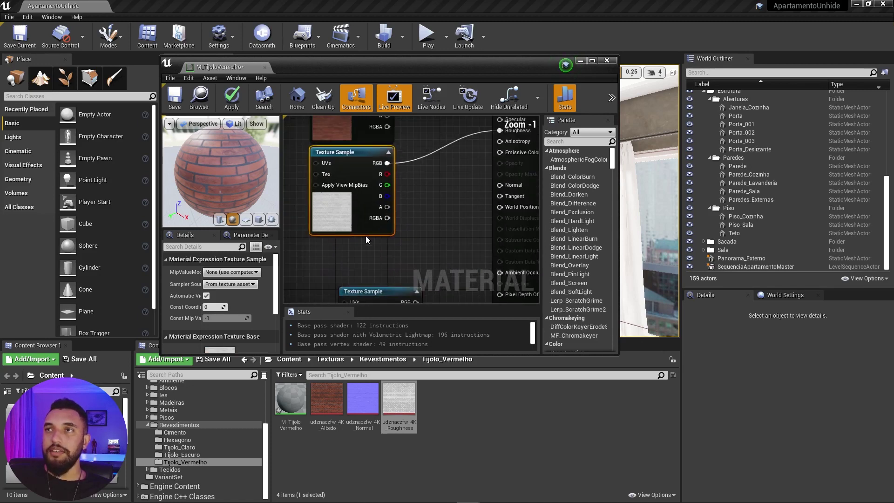
scroll(366, 240, "down", 2)
Connect the Normal texture to the material's Normal input.
left_click(340, 228)
left_click_drag(364, 234, 457, 176)
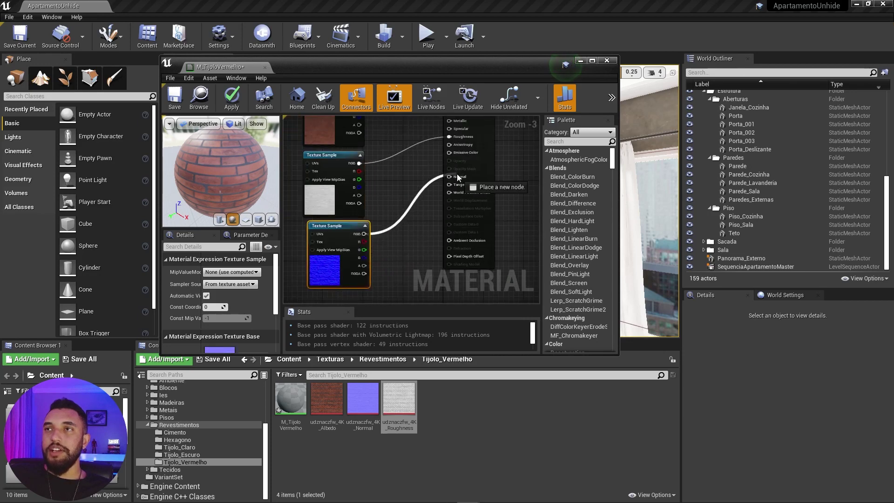
right_click_drag(394, 184, 443, 208)
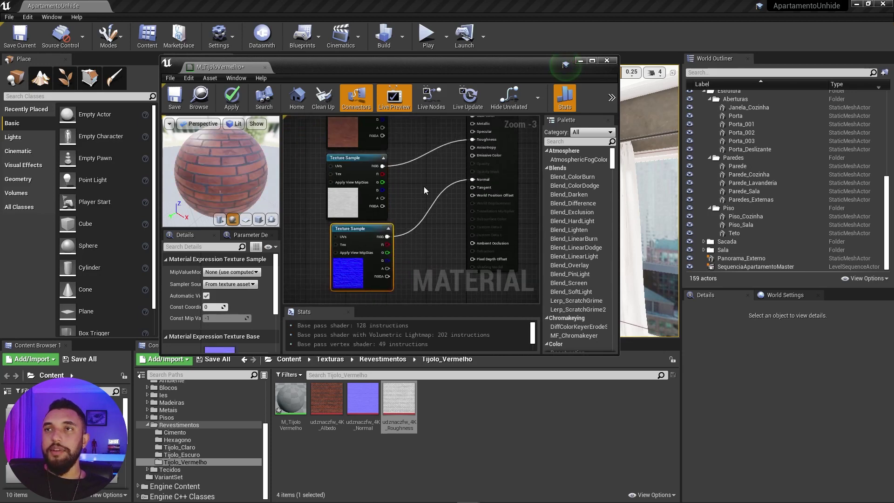
scroll(443, 207, "down", 2)
right_click(446, 206)
left_click(358, 176)
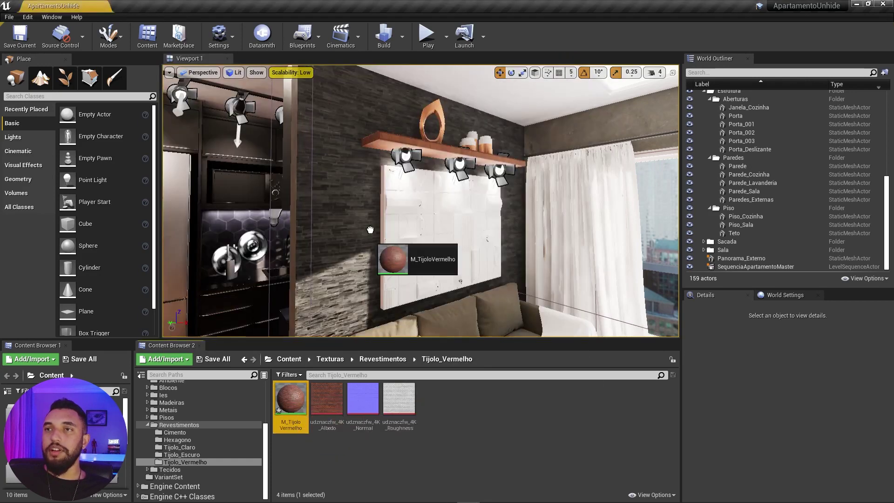
Apply M_TijoloVermelho to the wall behind the sofa and reopen it in a floating editor.
left_click_drag(291, 398, 356, 219)
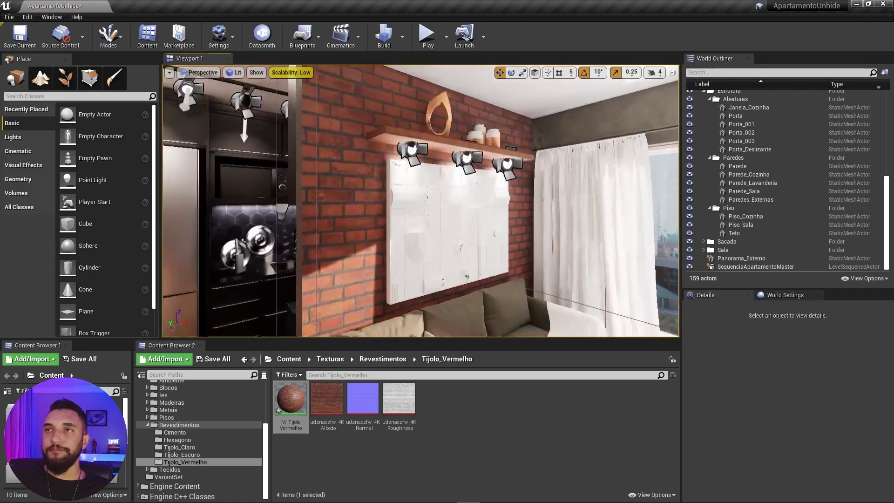
double_click(291, 398)
scroll(312, 161, "down", 3)
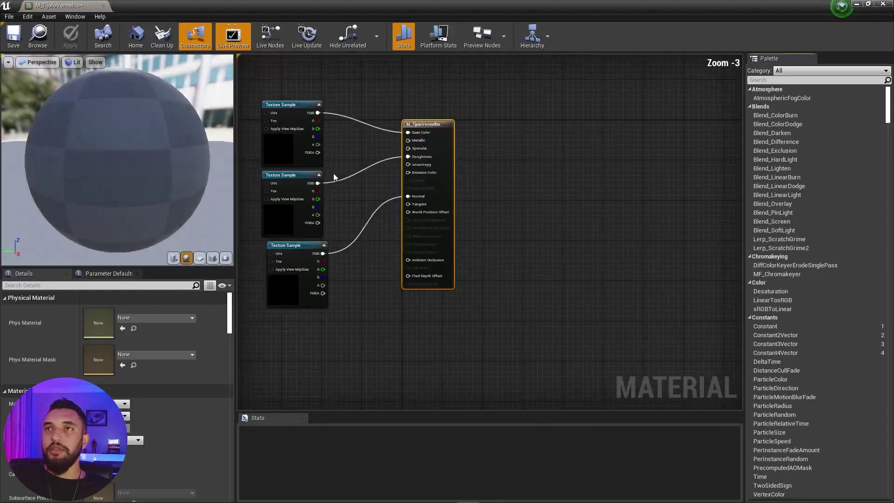
scroll(322, 141, "up", 3)
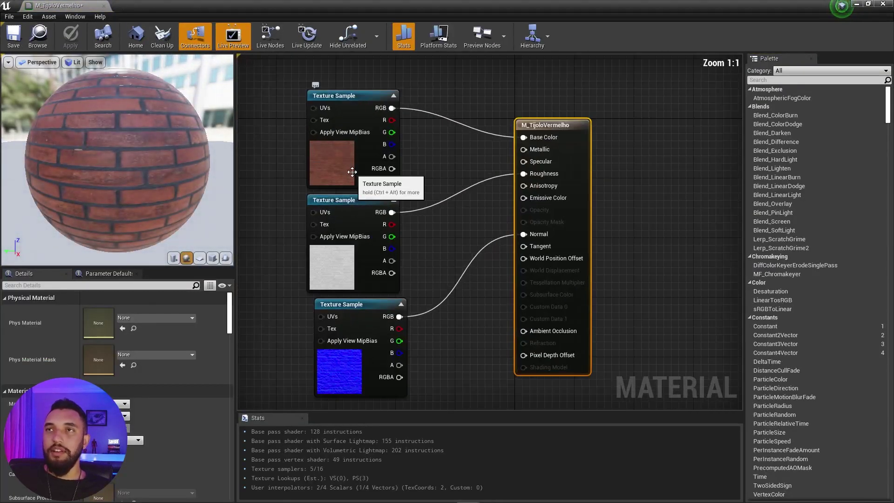
double_click(100, 5)
mouse_move(291, 398)
left_mouse_down()
mouse_move(316, 384)
mouse_move(299, 399)
left_mouse_up()
left_click(349, 211)
scroll(349, 211, "down", 4)
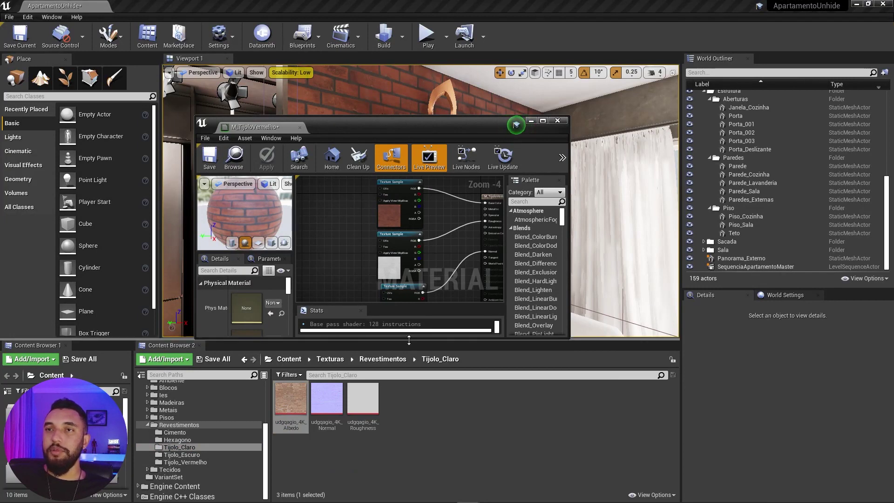
Convert the base colour texture sample into a parameter named Albedo.
left_click_drag(548, 339, 466, 389)
scroll(354, 237, "down", 1)
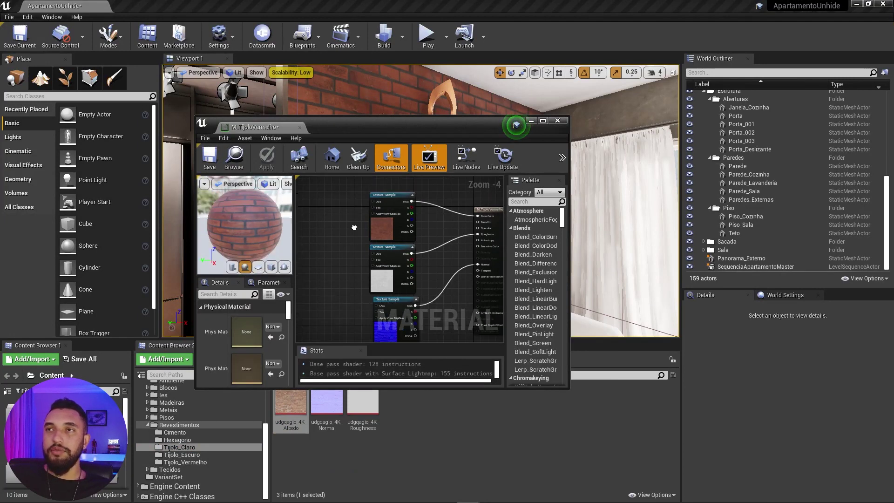
scroll(363, 233, "down", 1)
scroll(364, 233, "up", 1)
scroll(365, 234, "up", 1)
scroll(373, 240, "up", 4)
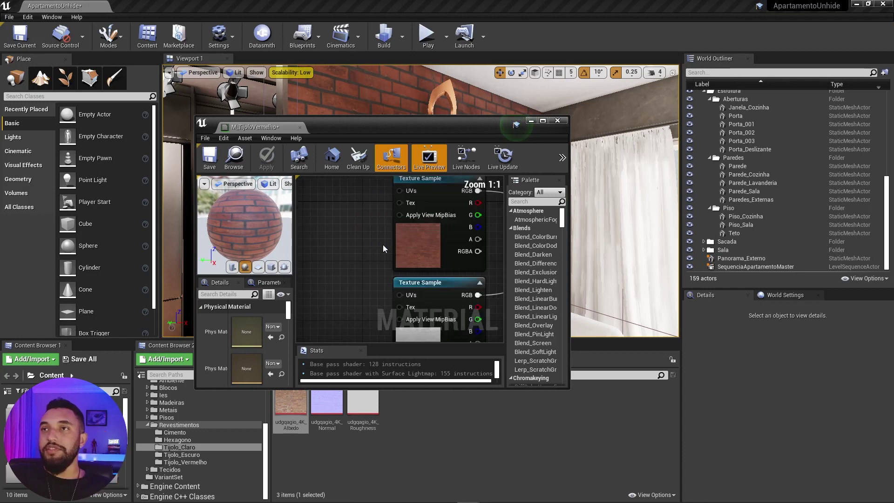
right_click_drag(397, 216, 349, 238)
left_click(398, 222)
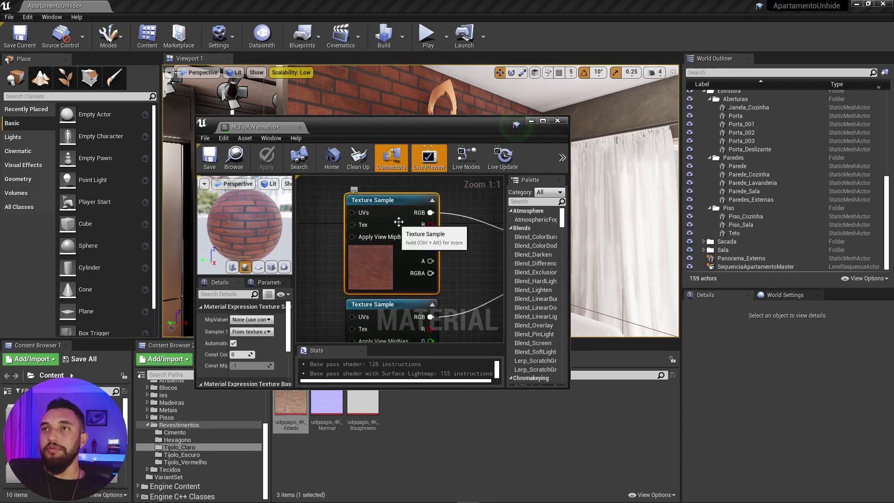
right_click(394, 213)
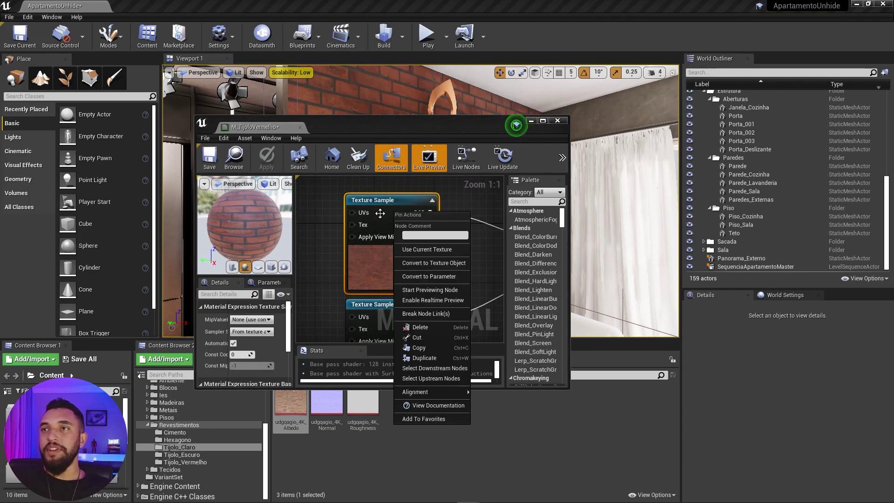
left_click(443, 278)
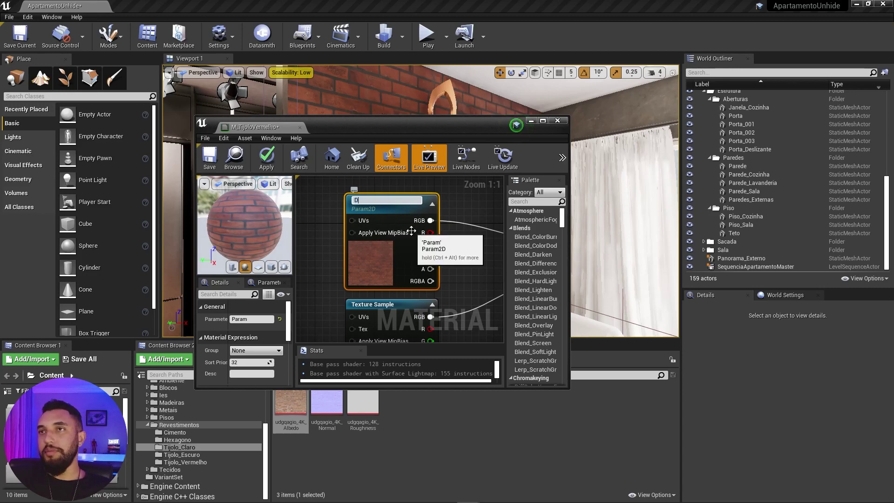
type("Albedo")
key("Return")
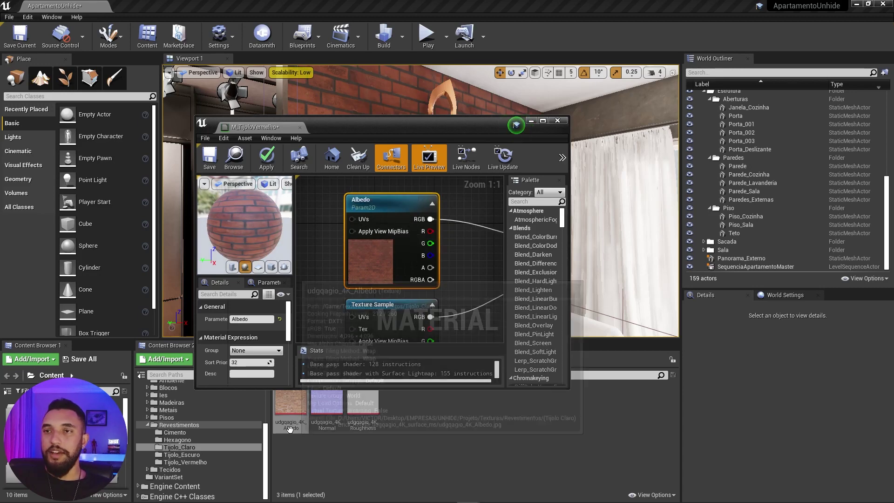
Convert the roughness texture sample into a parameter named Roughness.
scroll(415, 233, "down", 2)
right_click_drag(416, 235, 411, 224)
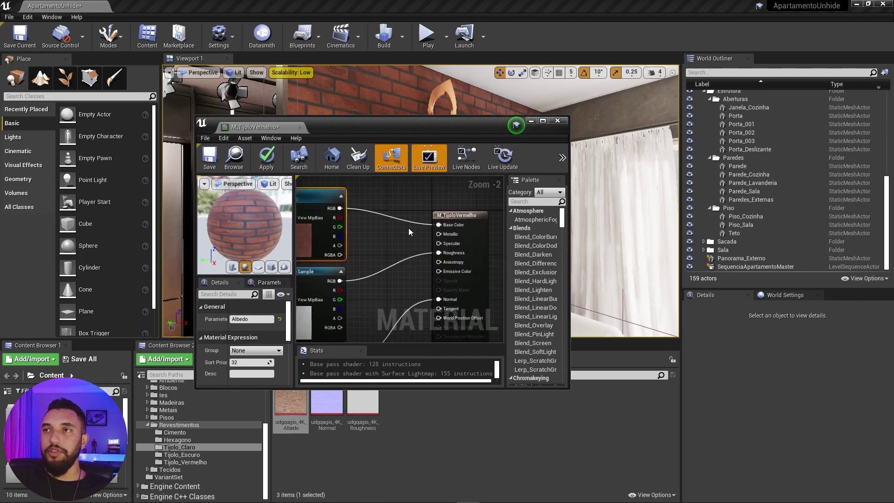
scroll(373, 251, "up", 2)
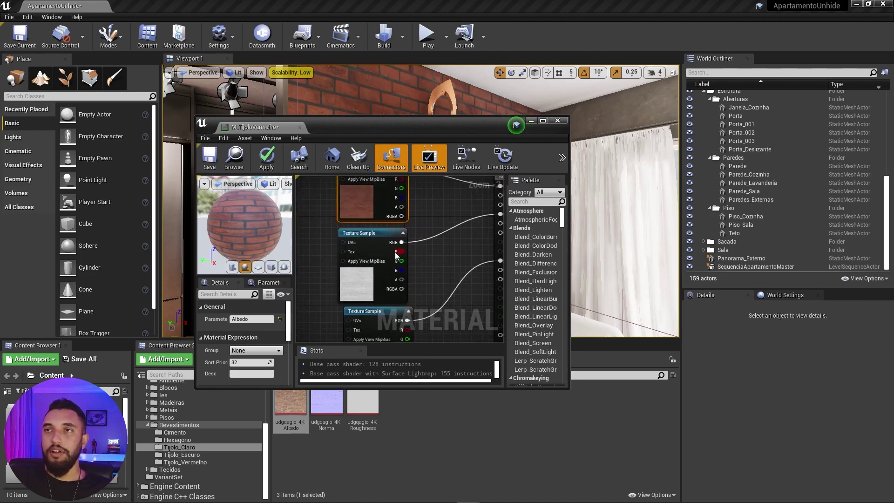
scroll(372, 252, "down", 2)
left_click(372, 260)
right_click(373, 260)
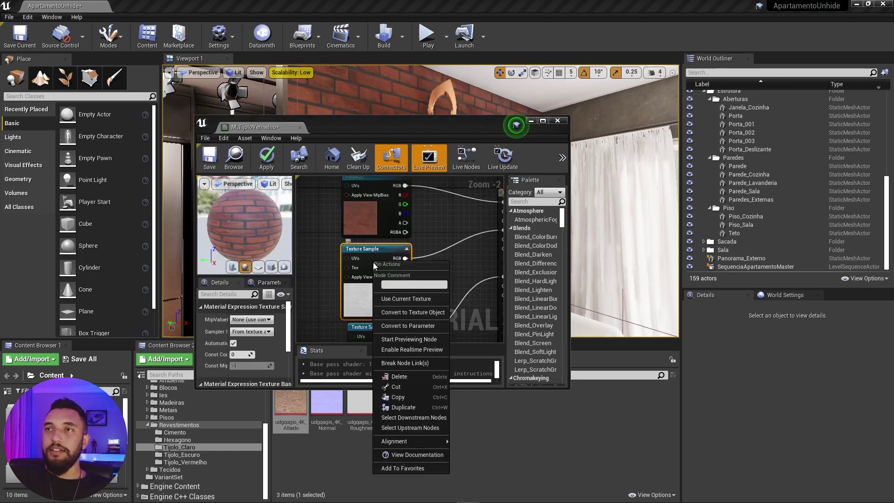
left_click(414, 326)
type("ghness")
key("Return")
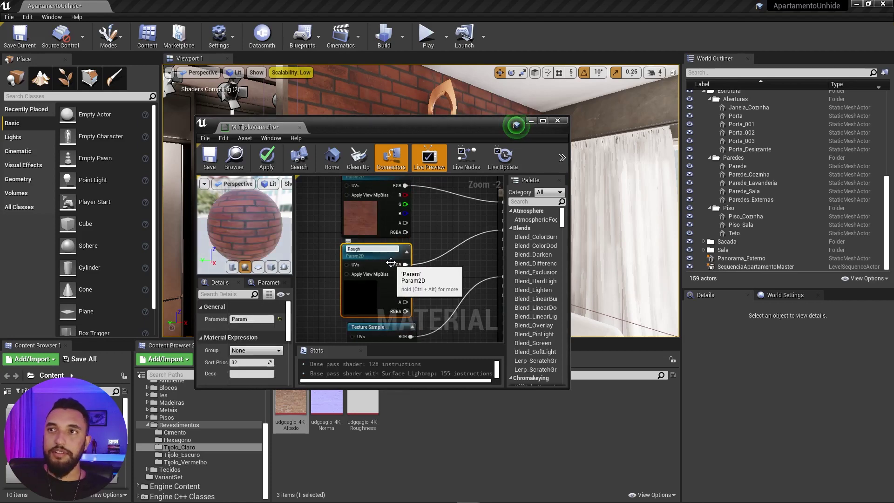
Replace the normal map sample with a copy of the Roughness parameter renamed Normal.
right_click_drag(372, 322, 336, 247)
left_click(336, 252)
right_click_drag(422, 277, 455, 290)
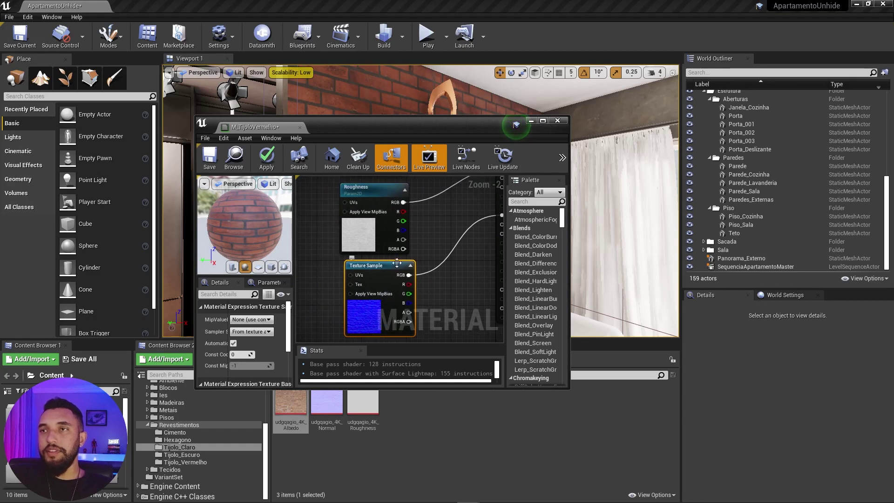
left_click(425, 239)
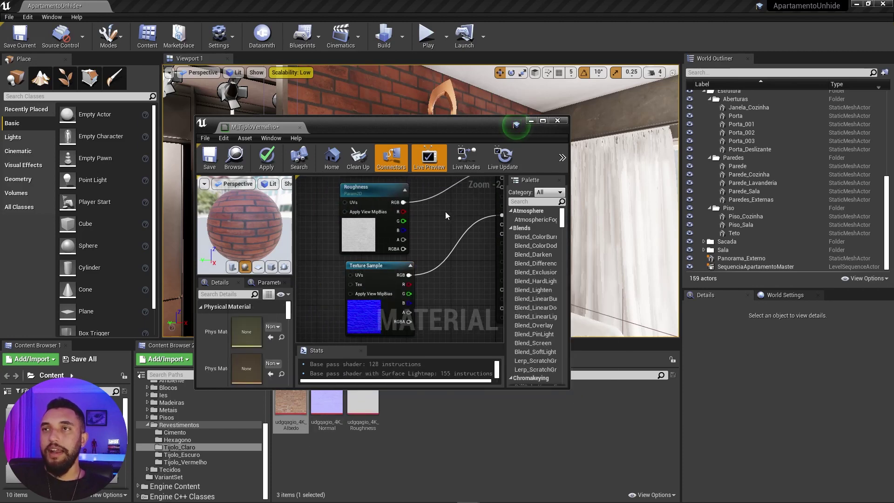
left_click(369, 269)
key("Delete")
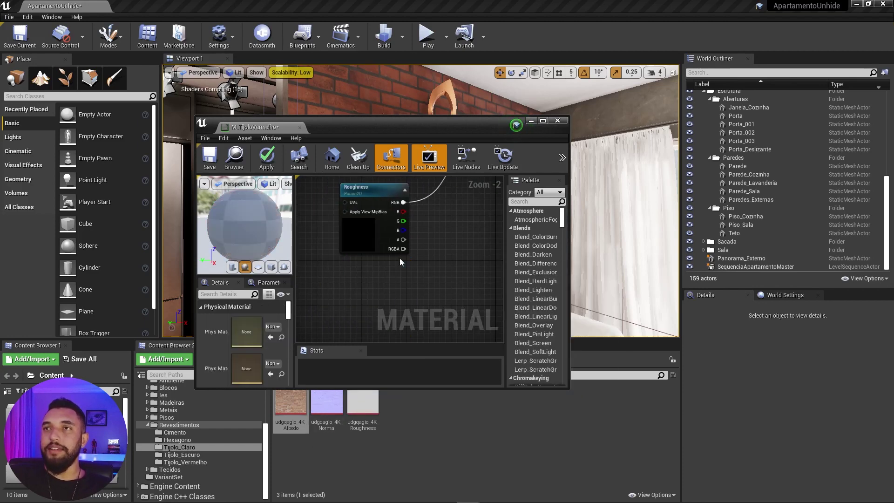
left_click(363, 188)
key("ctrl+c")
key("ctrl+v")
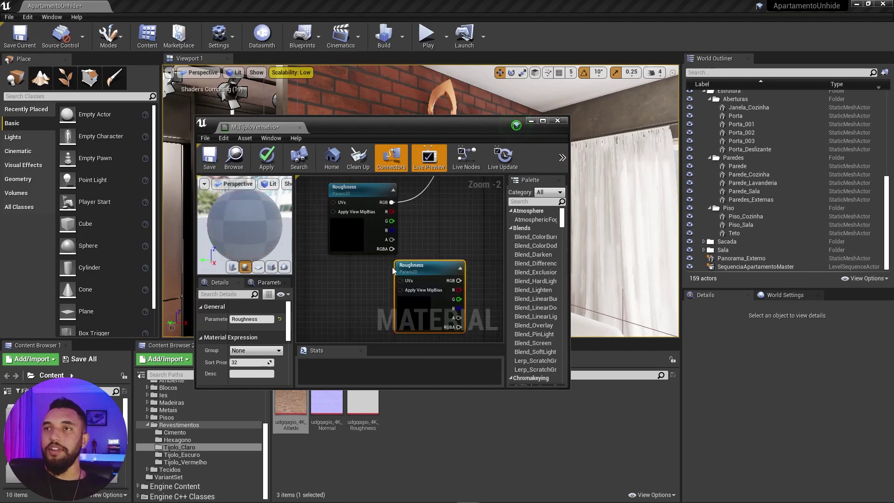
double_click(420, 272)
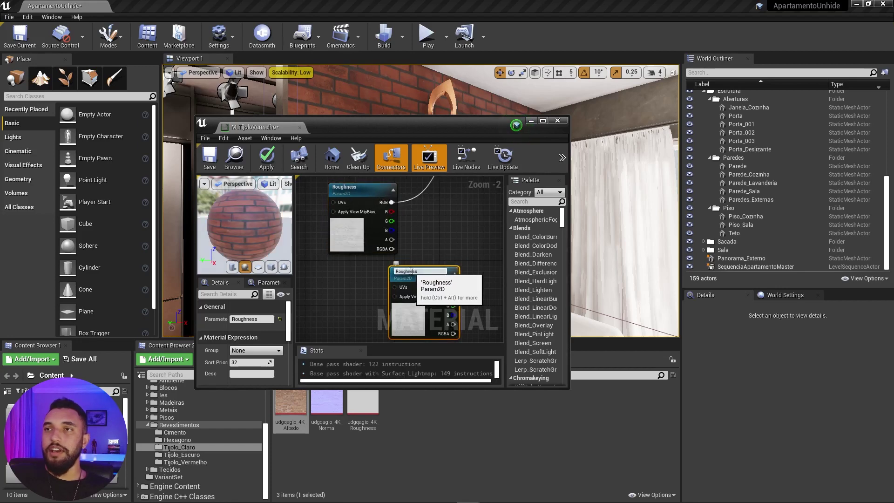
type("Normal")
key("Return")
Wire the Normal parameter into the Normal input and tidy the node layout.
right_click_drag(412, 271, 310, 288)
mouse_move(354, 303)
left_mouse_down()
mouse_move(422, 221)
mouse_move(402, 232)
left_mouse_up()
right_click_drag(321, 284, 422, 256)
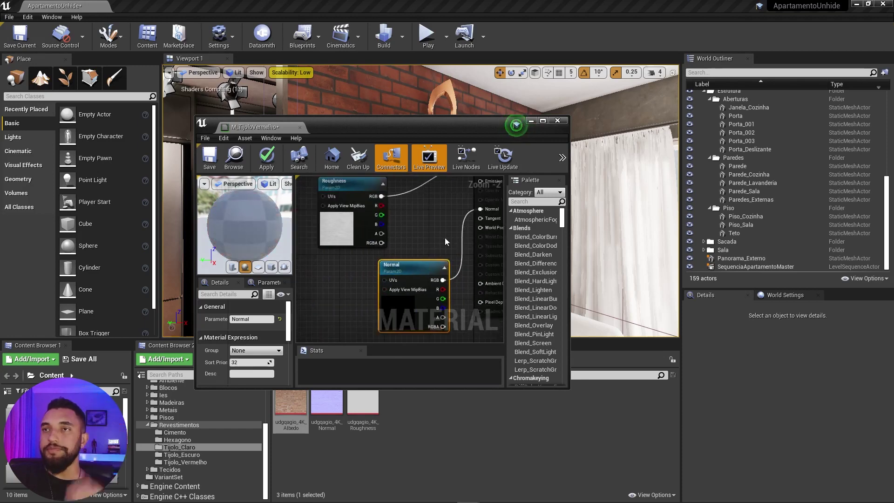
left_click_drag(420, 261, 377, 260)
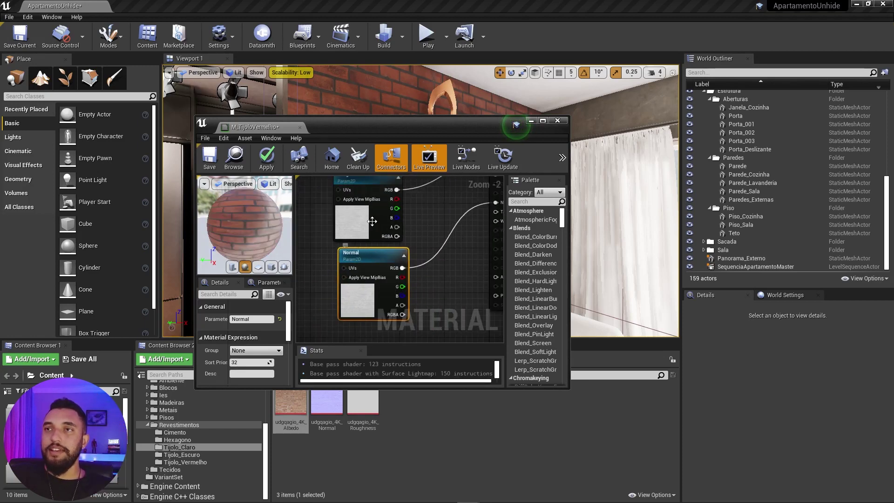
right_click_drag(420, 219, 419, 297)
mouse_move(373, 218)
right_mouse_down()
mouse_move(375, 250)
mouse_move(361, 254)
right_mouse_up()
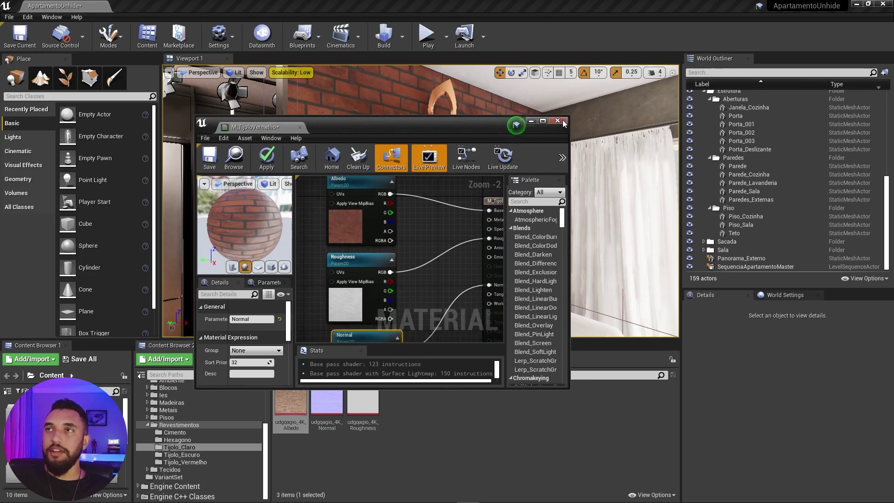
left_click(210, 456)
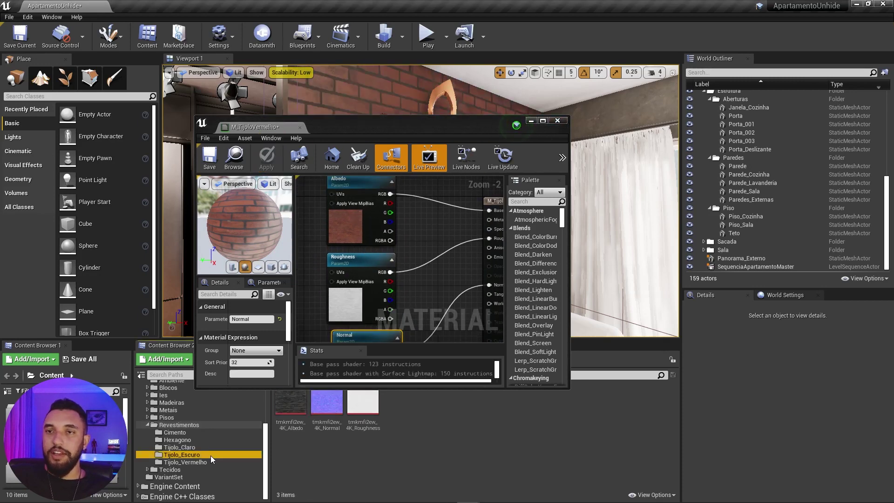
Create material instance MI_TijoloVermelho from M_TijoloVermelho and apply it to the living-room wall.
left_click(211, 462)
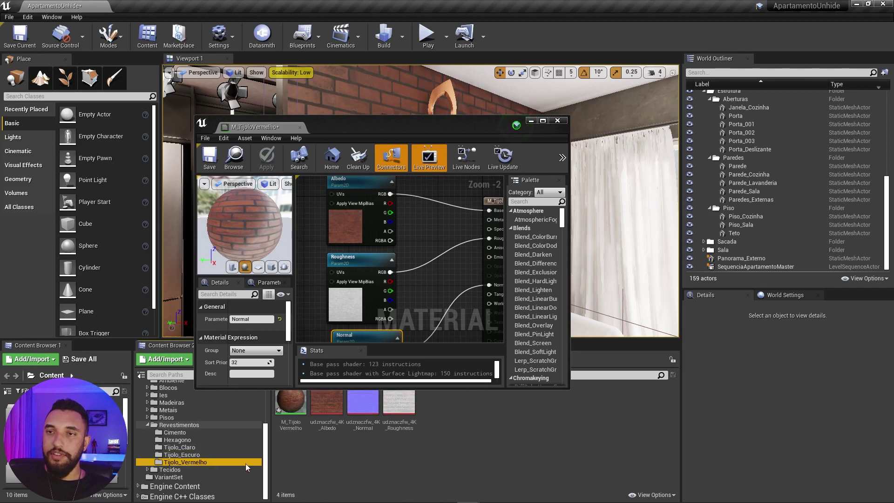
left_click(558, 120)
right_click(291, 400)
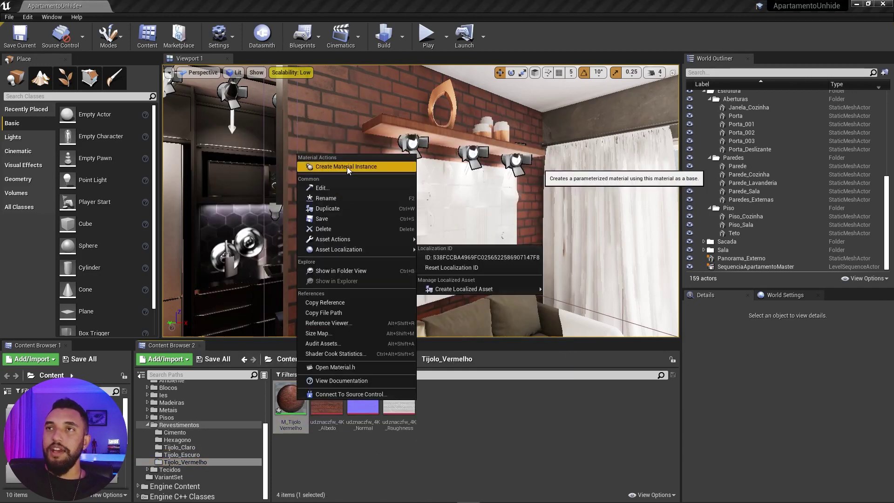
left_click(329, 166)
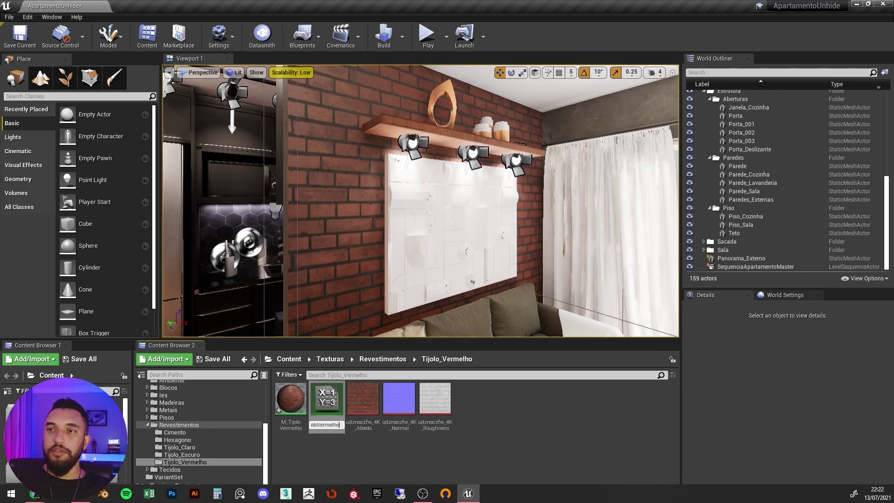
left_click_drag(327, 399, 343, 208)
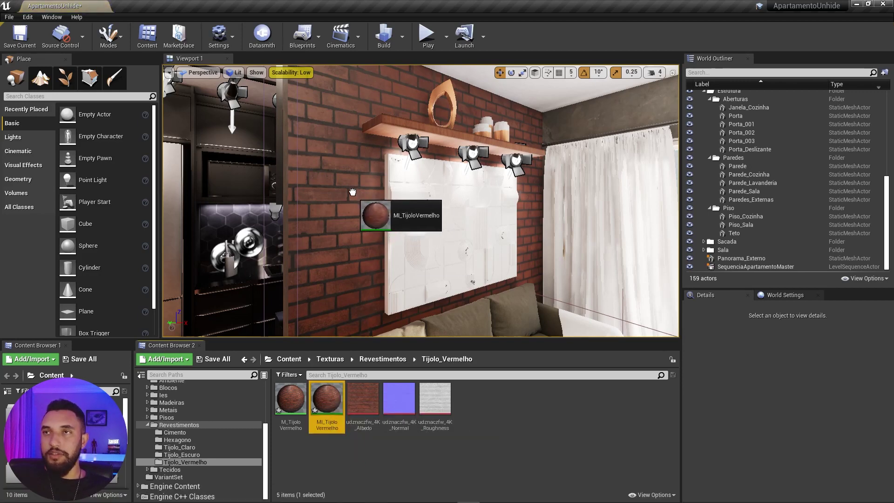
double_click(327, 400)
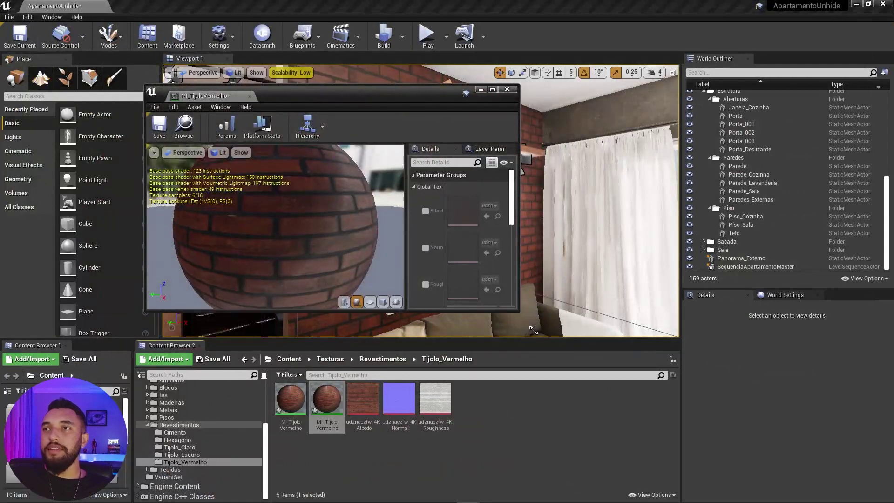
Enlarge the instance editor and enable the Albedo, Normal and Roughness overrides.
left_click_drag(518, 306, 581, 354)
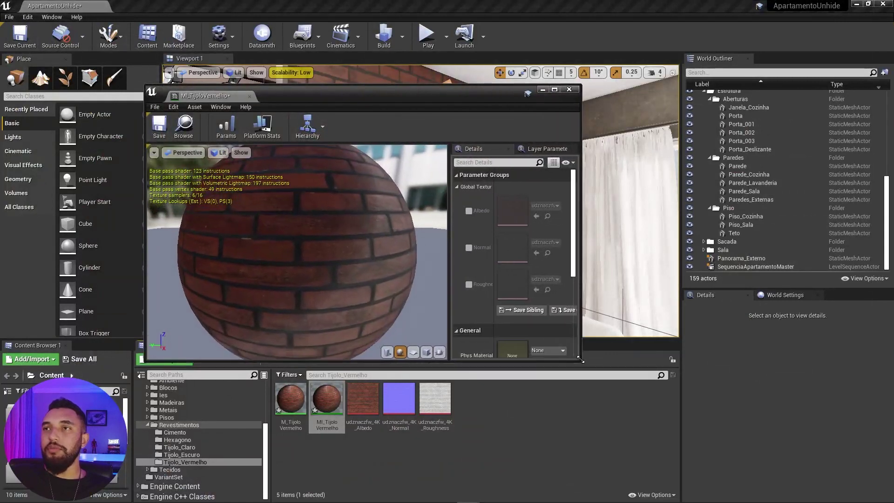
left_click(469, 210)
left_click(469, 248)
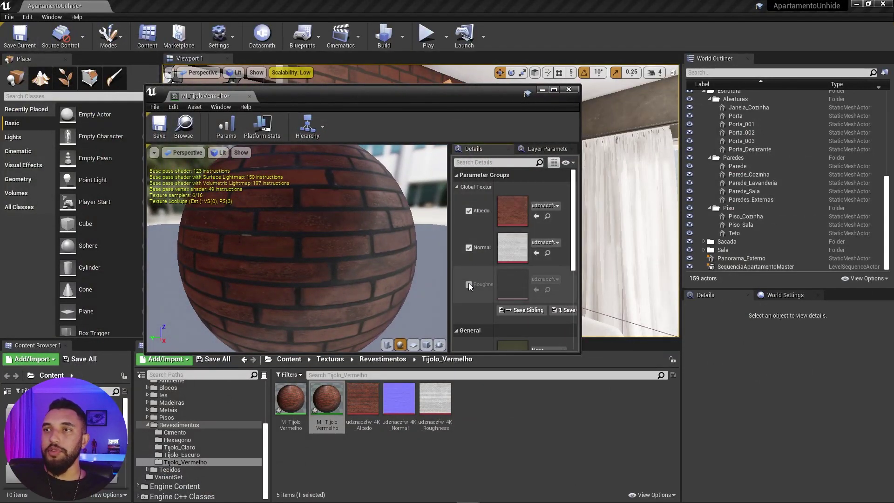
left_click(469, 284)
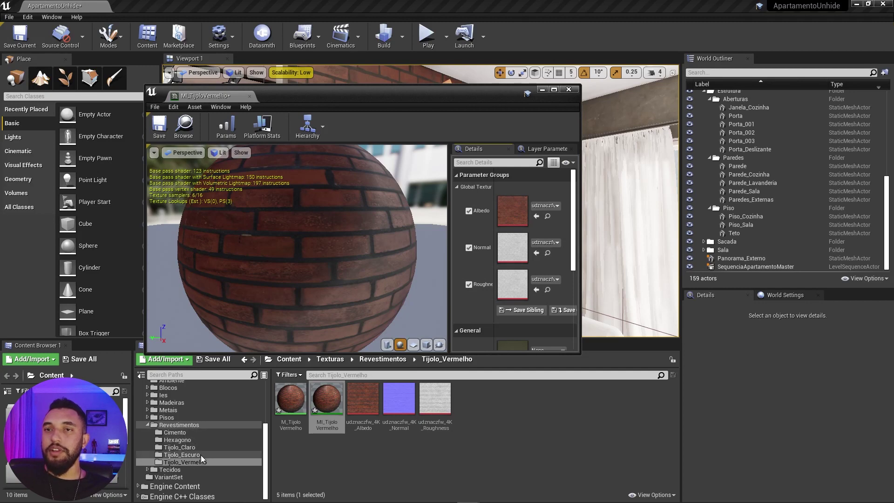
Fill the Albedo, Roughness and Normal slots with the Tijolo_Claro light-brick textures.
left_click(180, 448)
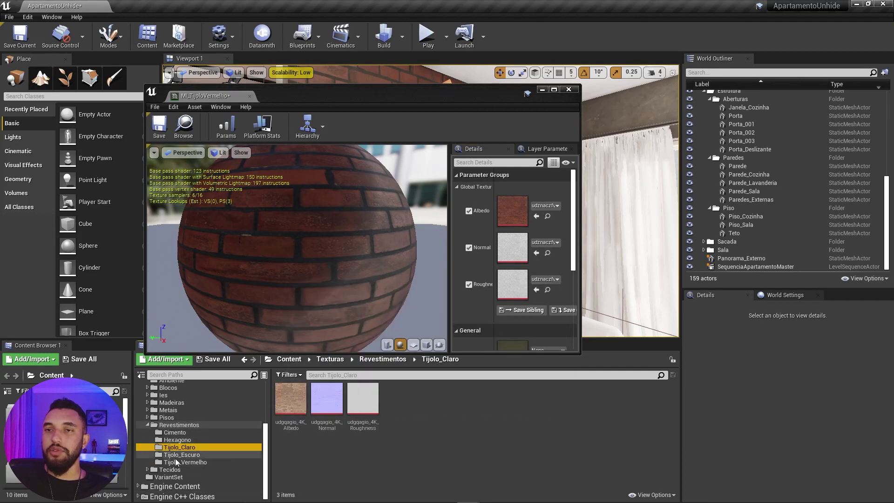
left_click_drag(291, 398, 513, 212)
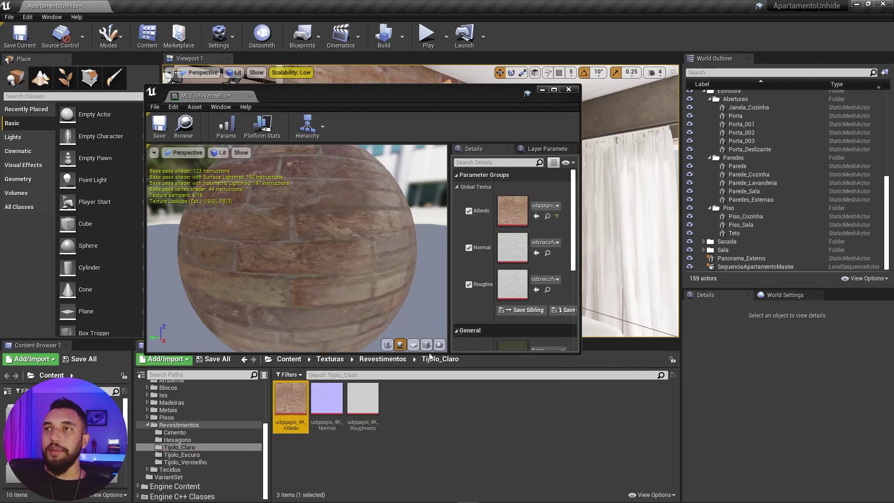
left_click_drag(327, 398, 512, 284)
left_click_drag(362, 398, 499, 257)
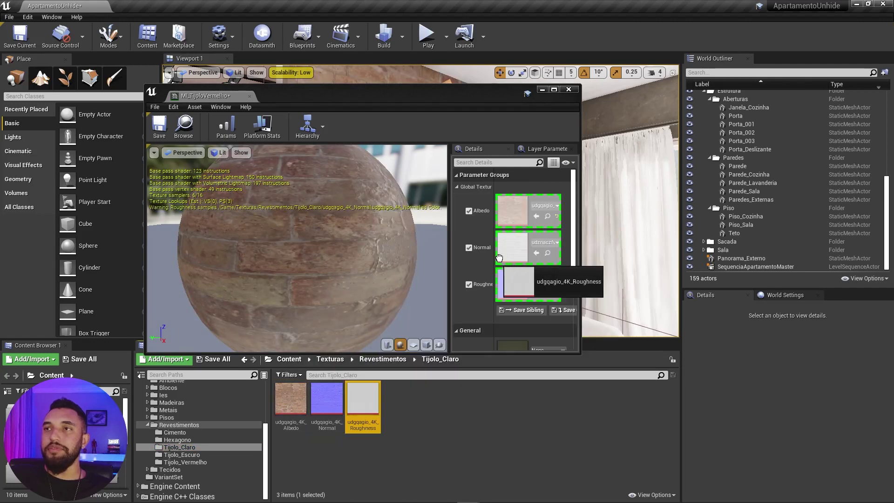
left_click_drag(372, 95, 645, 126)
mouse_move(326, 210)
right_mouse_down()
mouse_move(354, 205)
mouse_move(298, 205)
right_mouse_up()
left_click(185, 462)
Put the Tijolo_Vermelho albedo, normal and roughness maps back into the instance's Albedo, Roughness and Normal slots.
mouse_move(363, 399)
left_mouse_down()
mouse_move(744, 278)
mouse_move(785, 241)
left_mouse_up()
left_click_drag(399, 398, 785, 315)
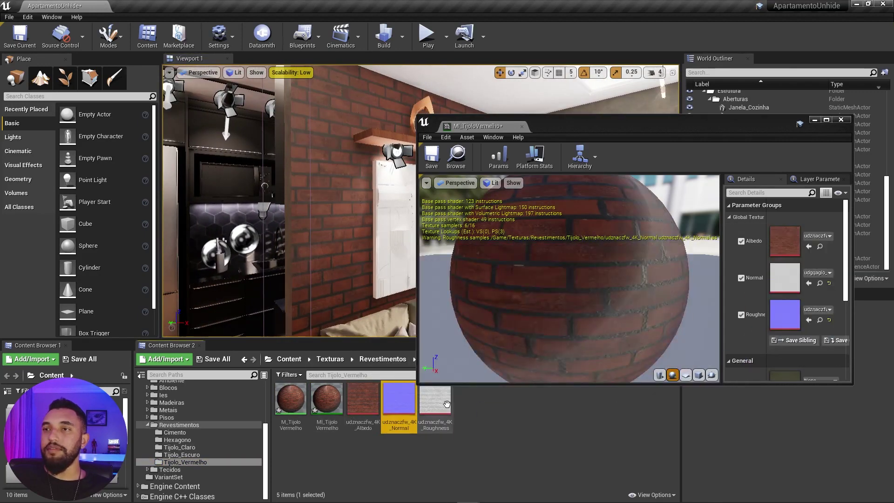
left_click_drag(445, 401, 785, 278)
left_click_drag(606, 126, 616, 91)
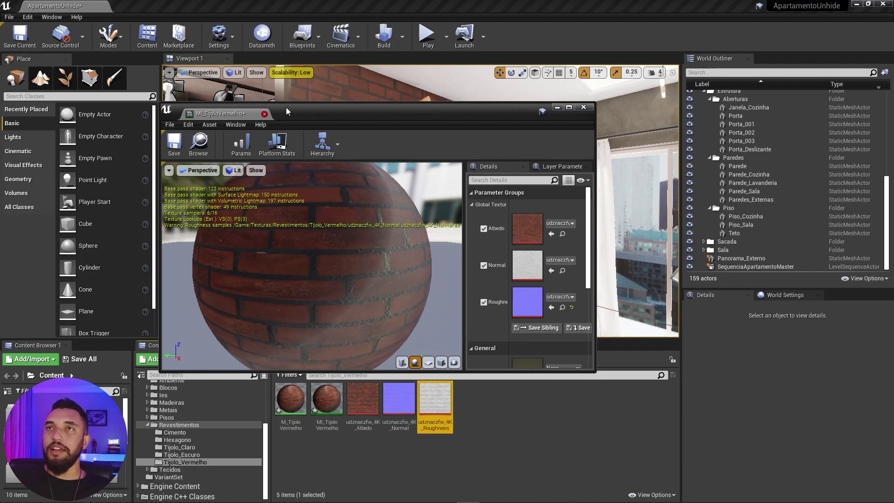
left_click_drag(338, 113, 537, 107)
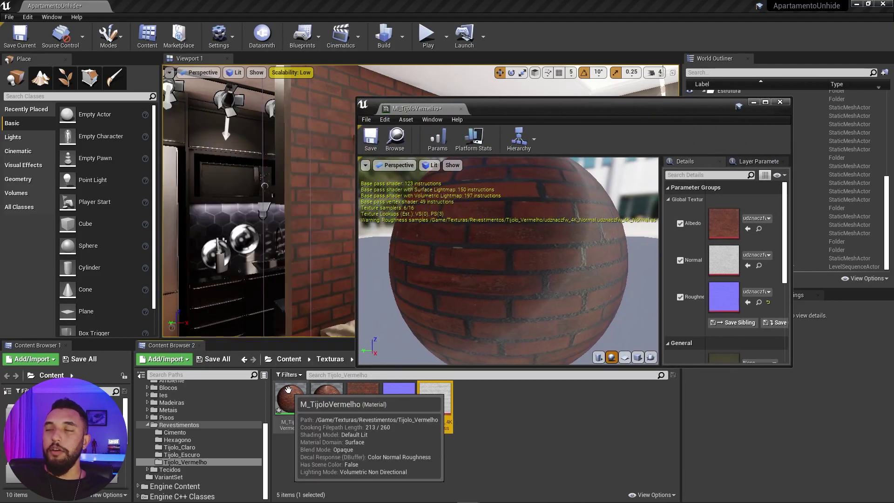
left_click_drag(314, 182, 324, 180)
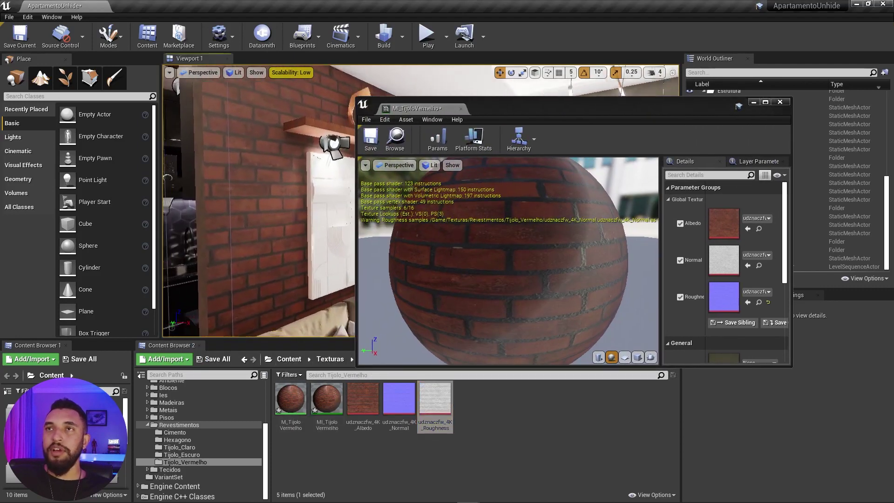
Open the parent M_TijoloVermelho material and dock its editor as a tab.
double_click(292, 399)
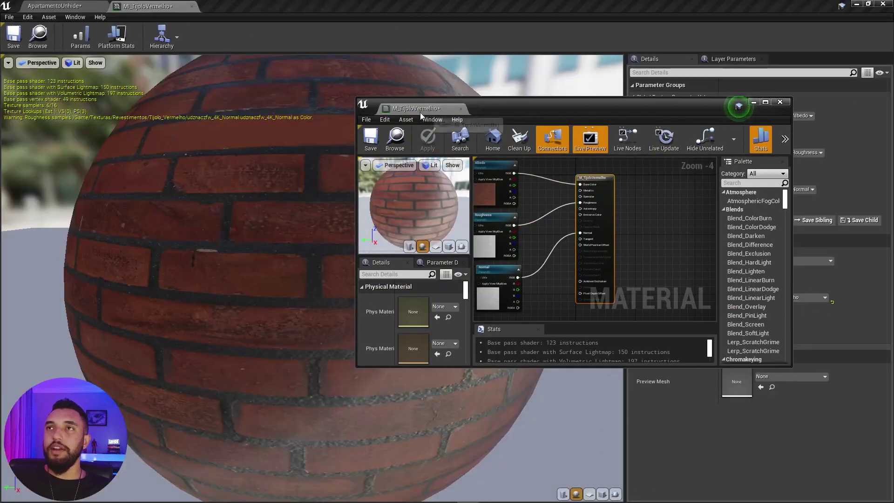
left_click_drag(421, 112, 235, 6)
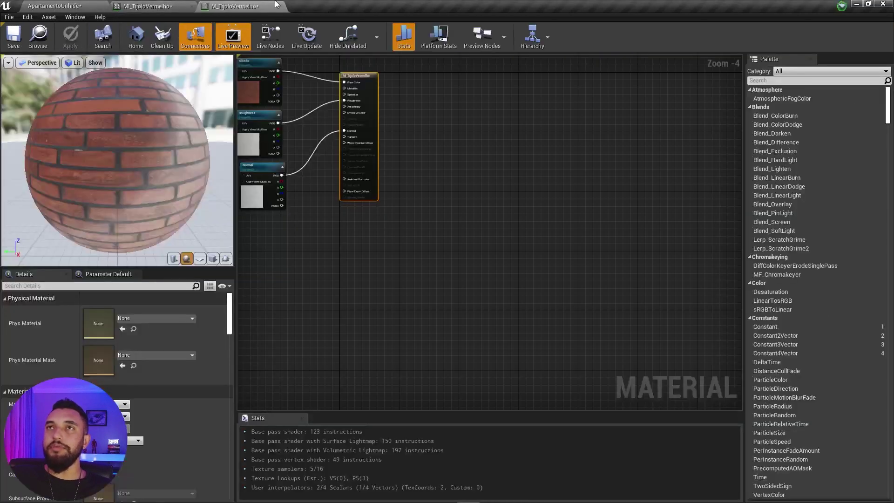
scroll(487, 227, "up", 5)
Delete the Normal texture parameter node from the graph, then return to the level view.
left_click(486, 227)
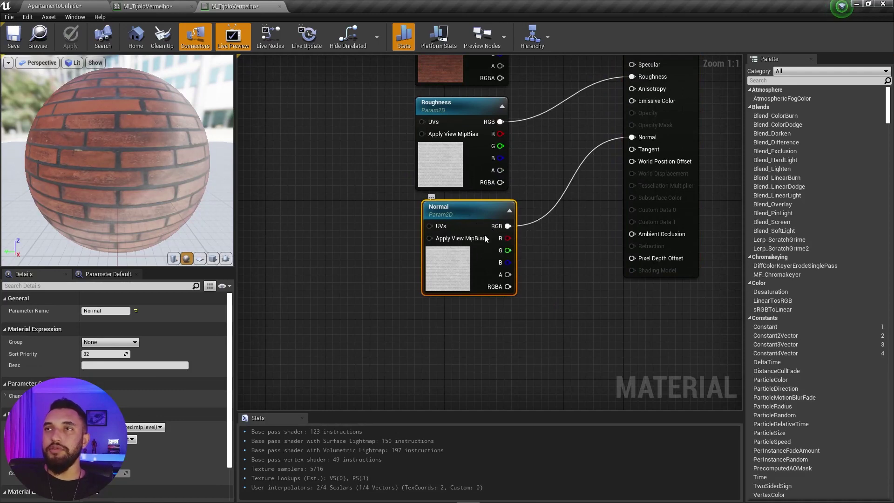
key("Delete")
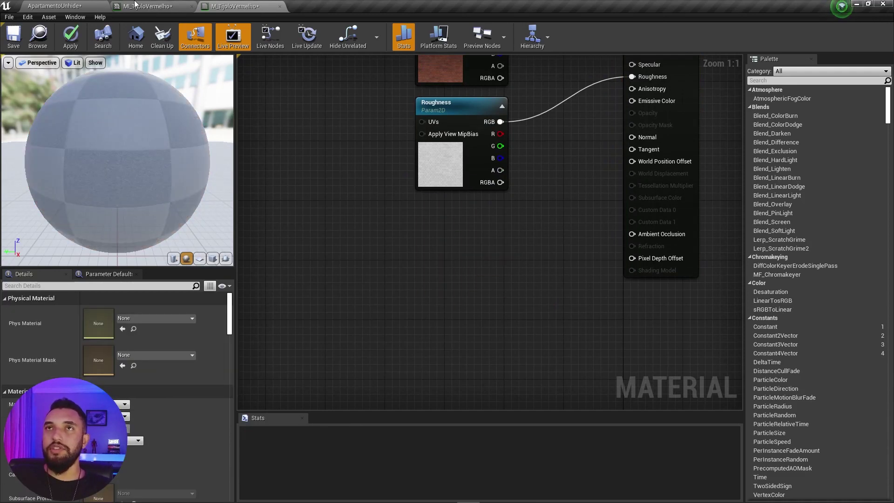
left_click(145, 6)
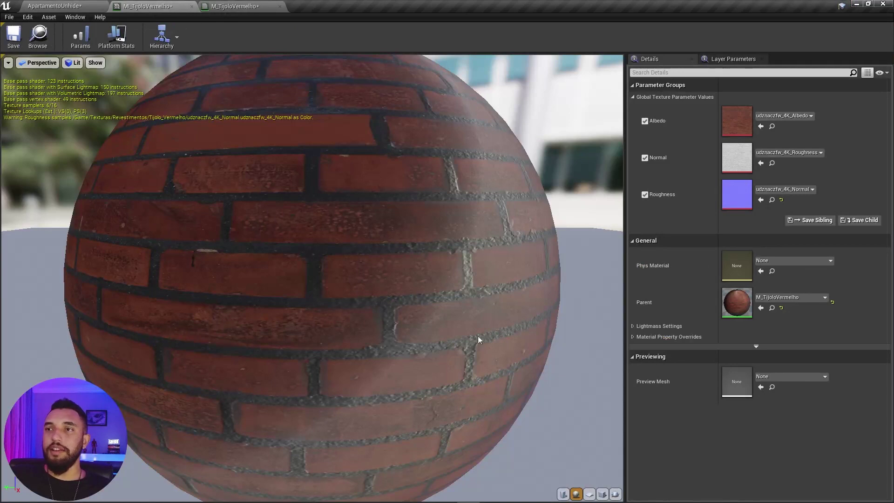
left_click(47, 5)
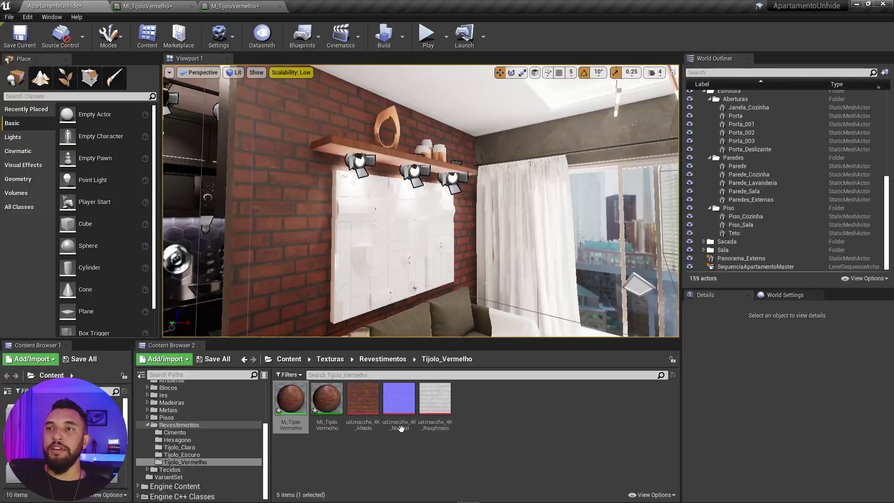
Add the red brick normal map as a texture parameter named Normal wired to the Normal input.
left_click_drag(400, 429, 465, 245)
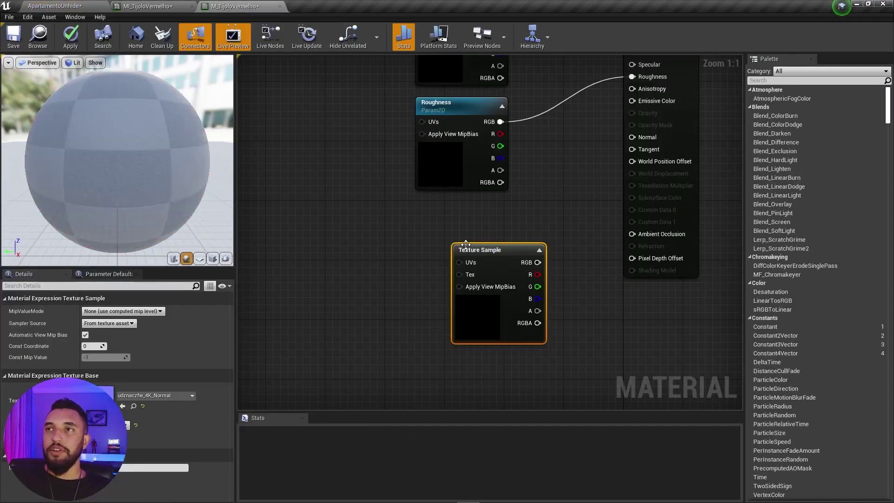
right_click(485, 255)
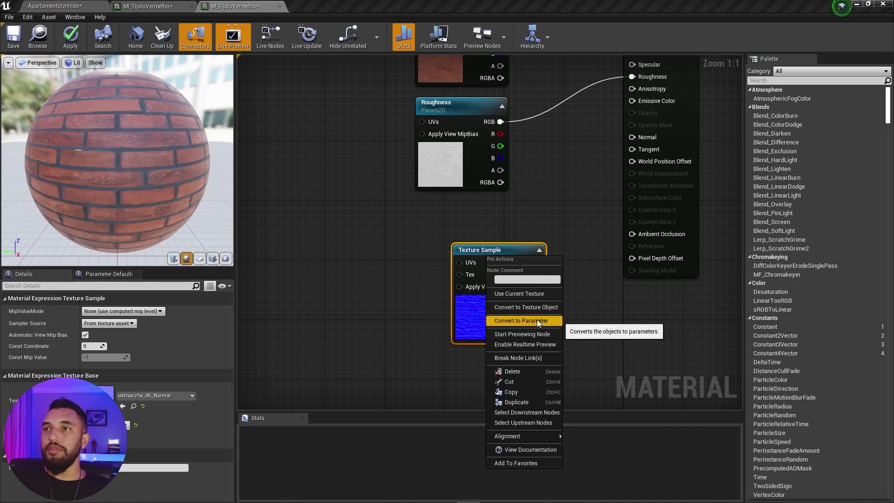
left_click(537, 320)
type("mal")
key("Return")
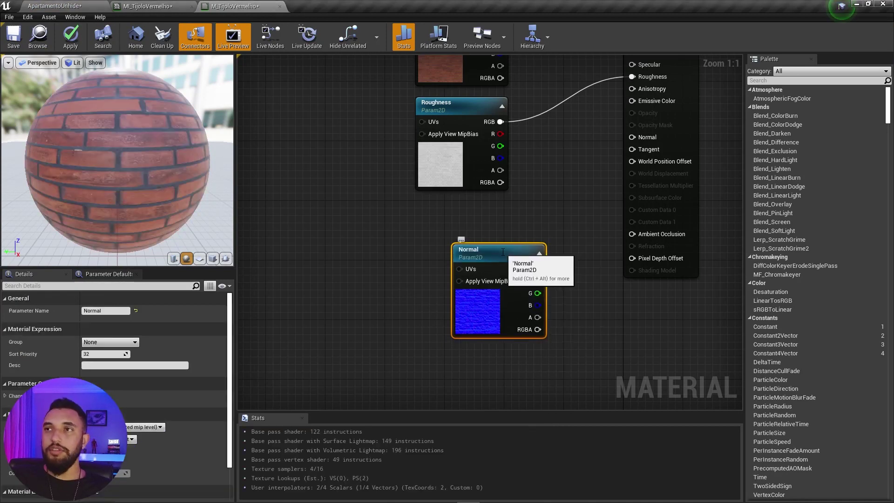
left_click_drag(538, 269, 633, 137)
left_click_drag(484, 251, 448, 208)
right_click_drag(343, 130, 438, 260)
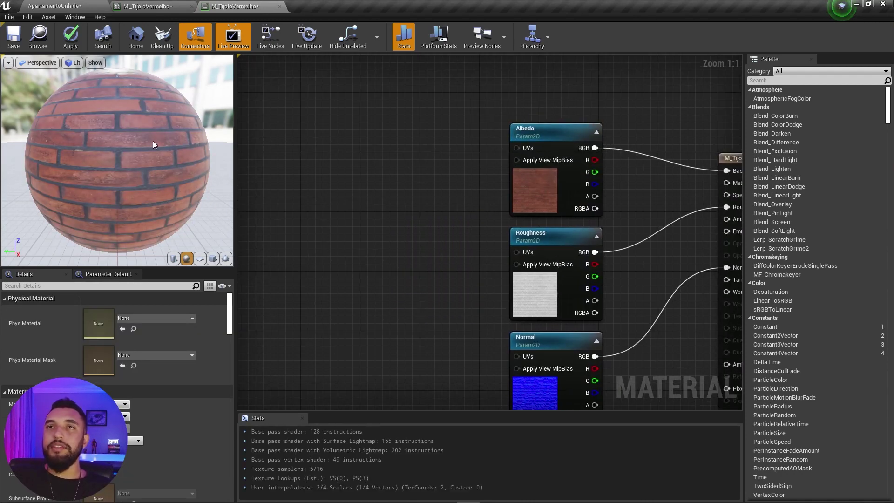
Add a TextureCoordinate (TexCoord[0]) node to the material graph.
right_click_drag(386, 185, 476, 184)
right_click(352, 139)
type("texturecood")
key("Return")
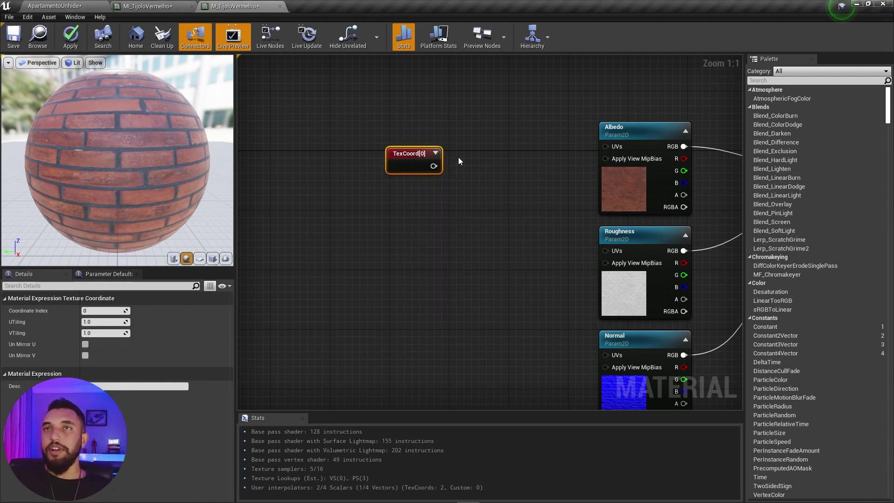
Add a scalar parameter named 'Escala Textura' beside TexCoord[0].
right_click_drag(421, 158, 397, 156)
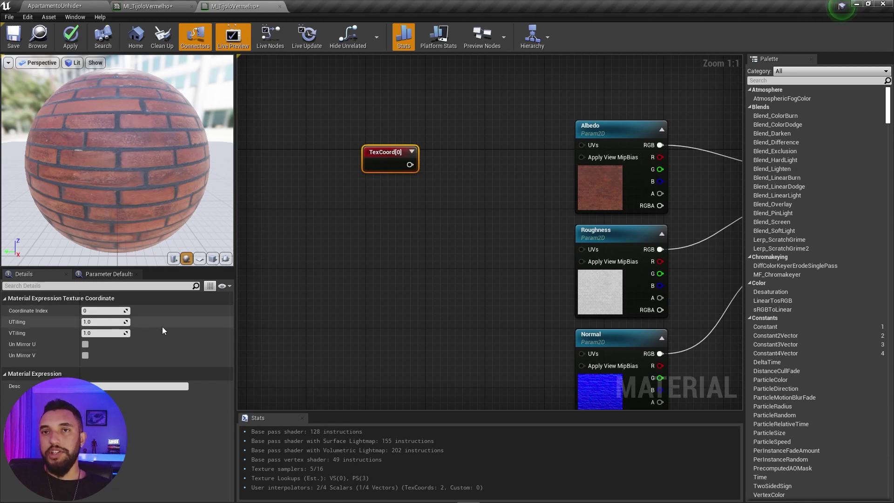
right_click_drag(493, 185, 448, 202)
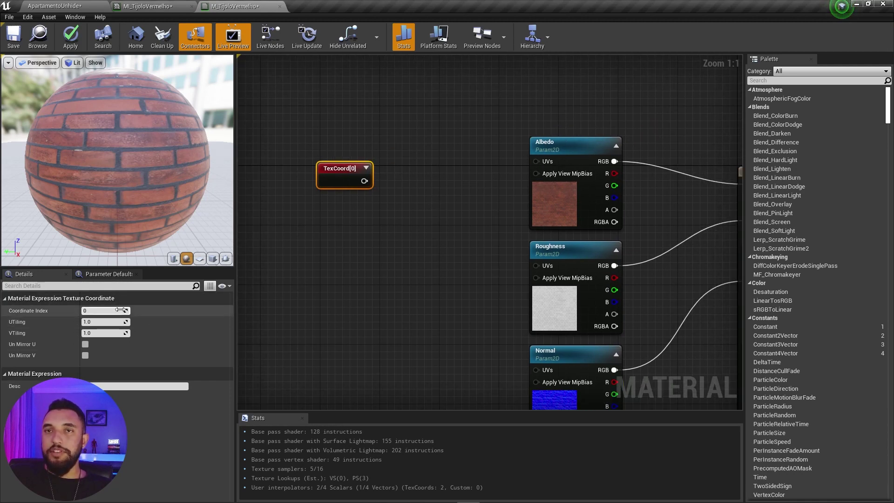
right_click_drag(406, 213, 465, 214)
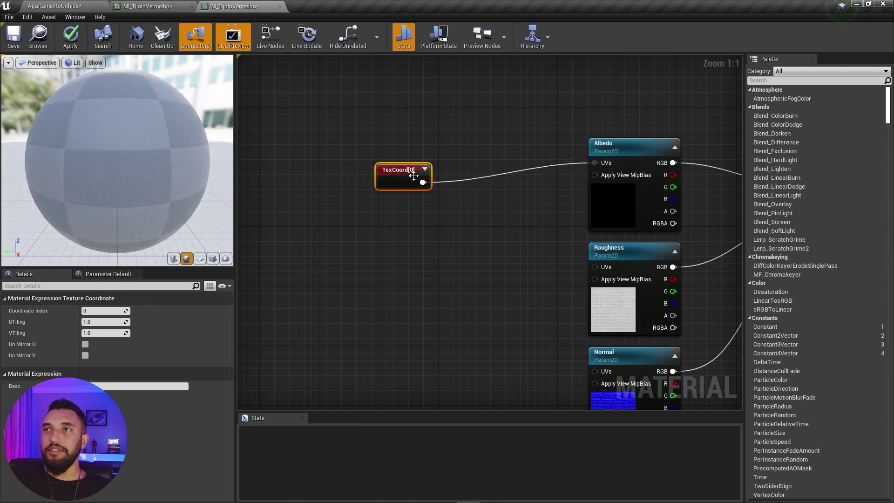
left_click_drag(411, 177, 340, 159)
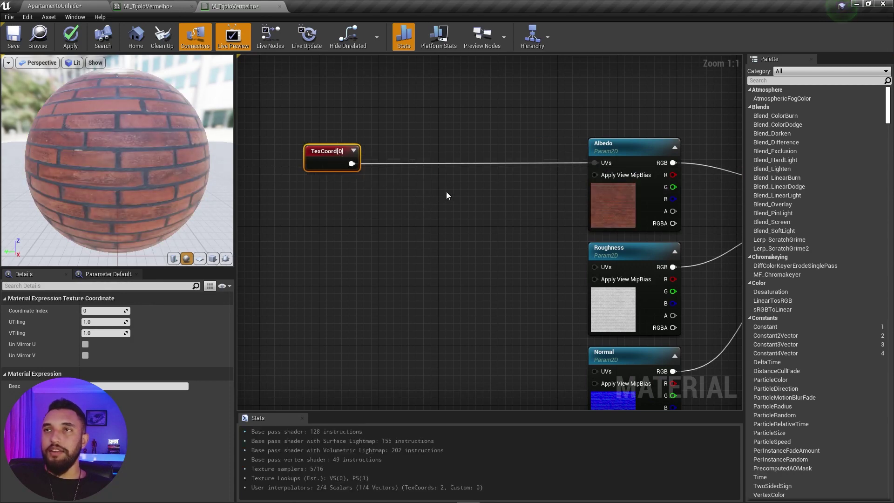
right_click(409, 197)
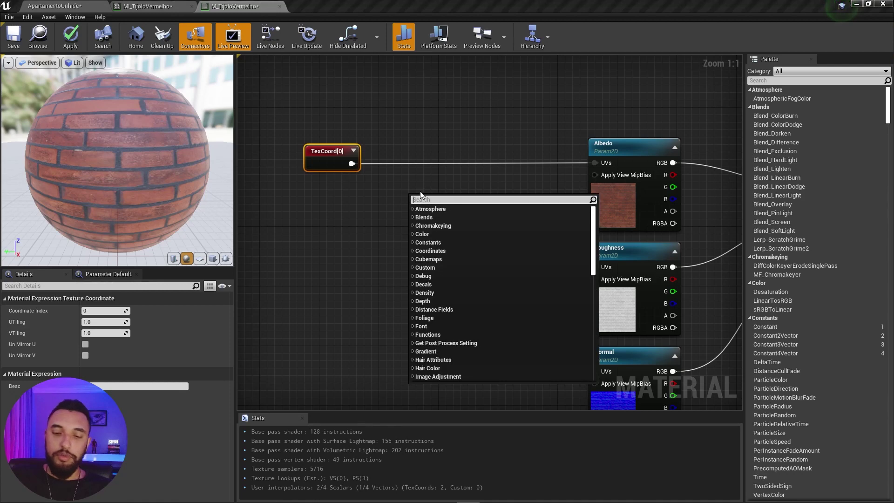
type("parame")
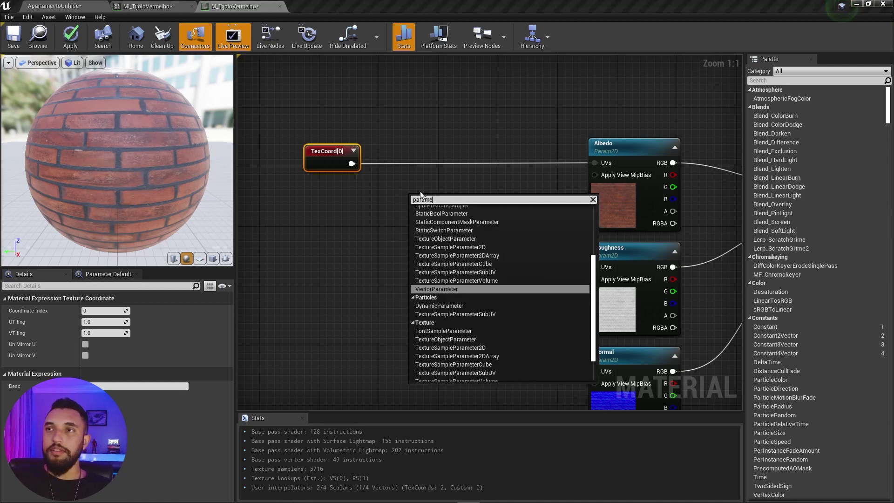
key("BackSpace")
key("BackSpace")
key("BackSpace")
type("s")
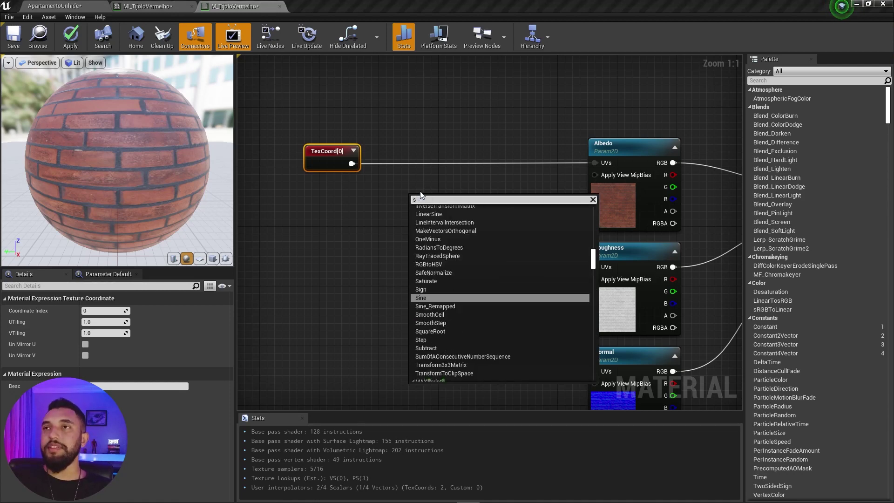
type("scalar")
left_click(444, 250)
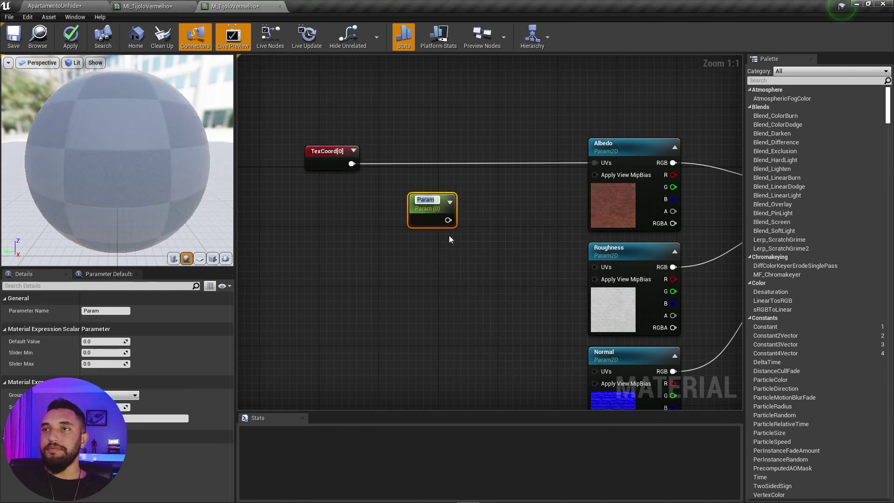
key("BackSpace")
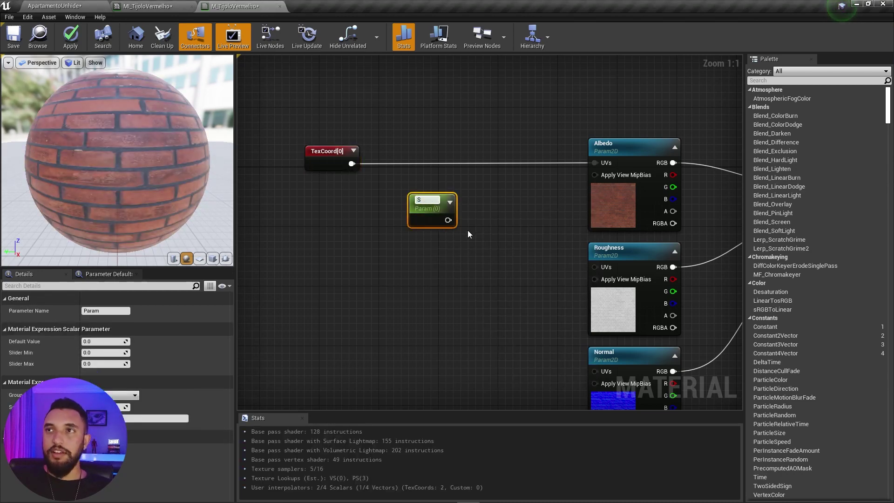
type("Escala Textura")
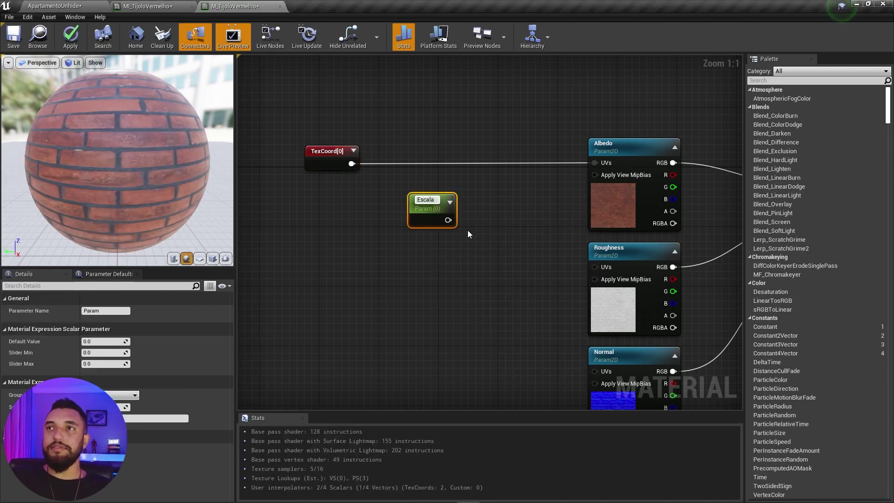
key("Return")
Add a Multiply node and connect TexCoord[0] into its A input.
left_click_drag(440, 207, 344, 204)
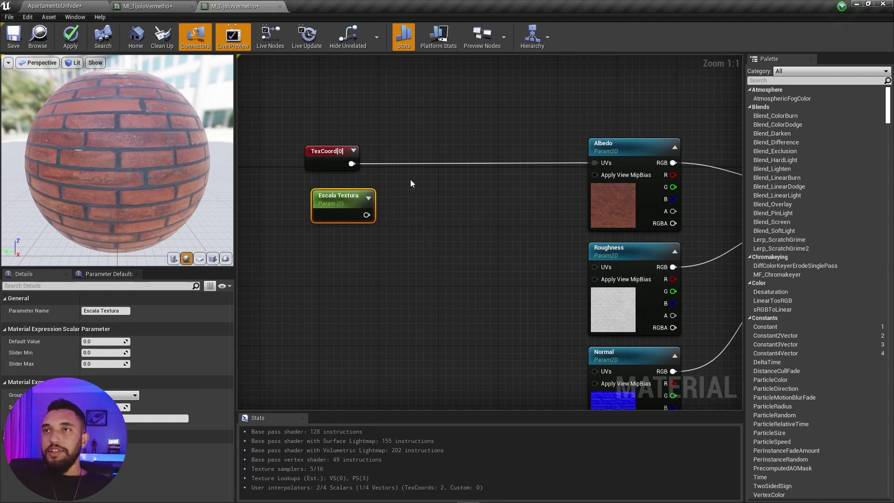
right_click(416, 182)
type("multi")
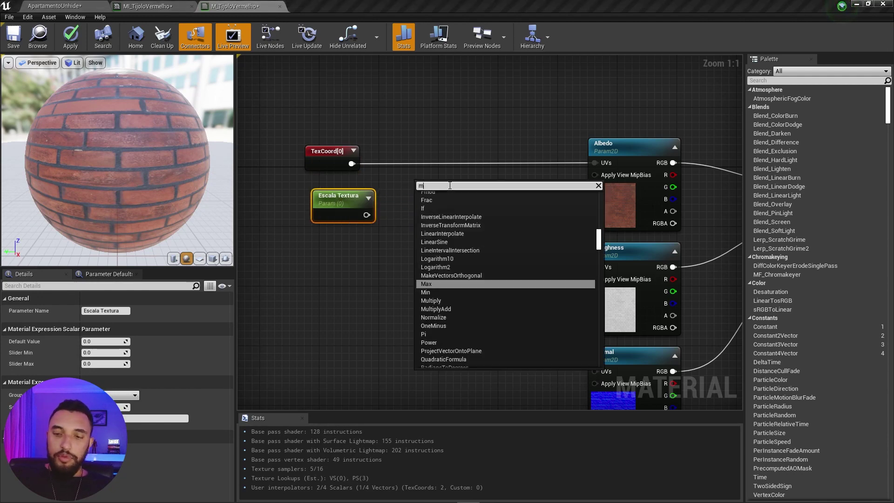
key("Return")
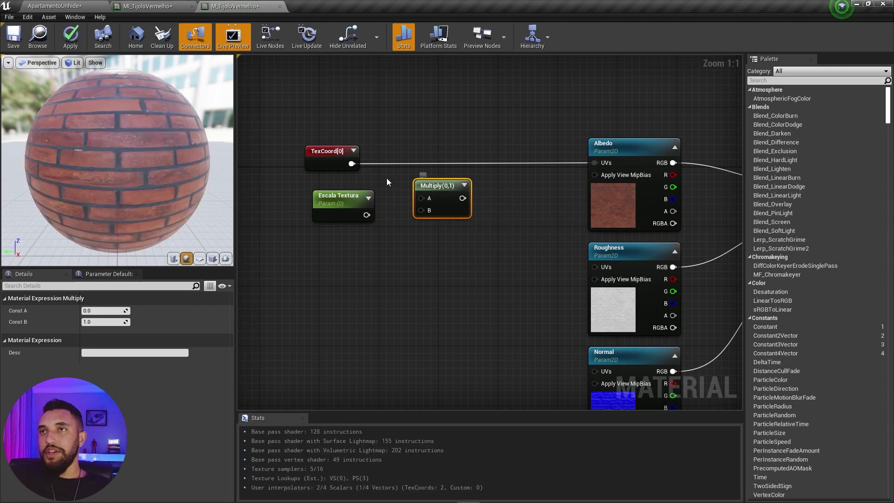
left_click_drag(352, 164, 421, 200)
Connect Escala Textura to Multiply's B input and set its default value to 1.0.
mouse_move(354, 207)
left_mouse_down()
mouse_move(354, 214)
mouse_move(421, 210)
mouse_move(595, 162)
left_mouse_up()
scroll(451, 200, "down", 1)
scroll(475, 209, "down", 2)
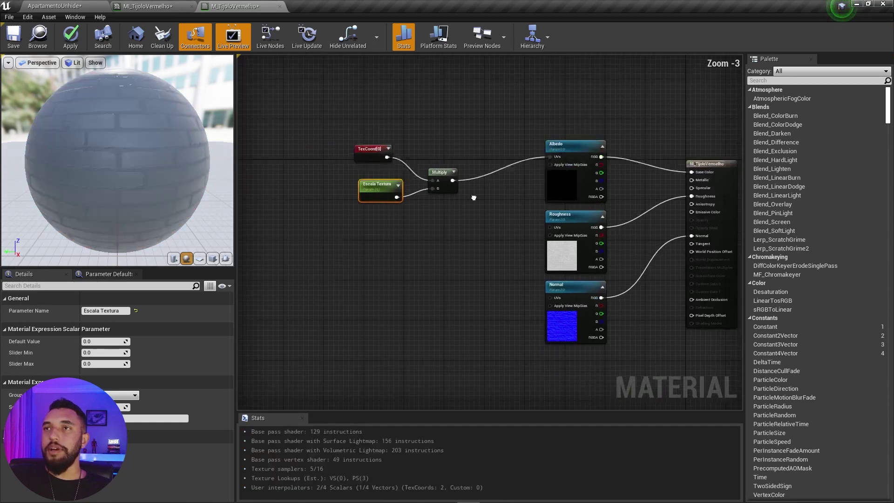
scroll(475, 209, "up", 3)
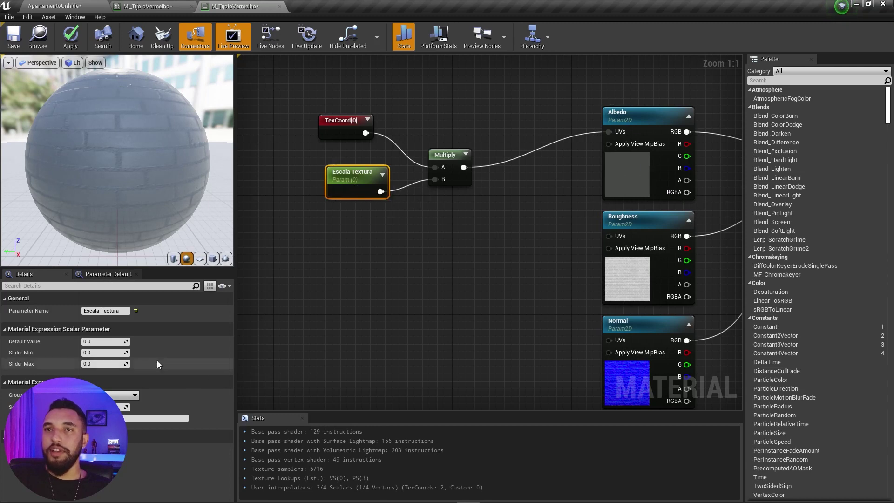
type("1")
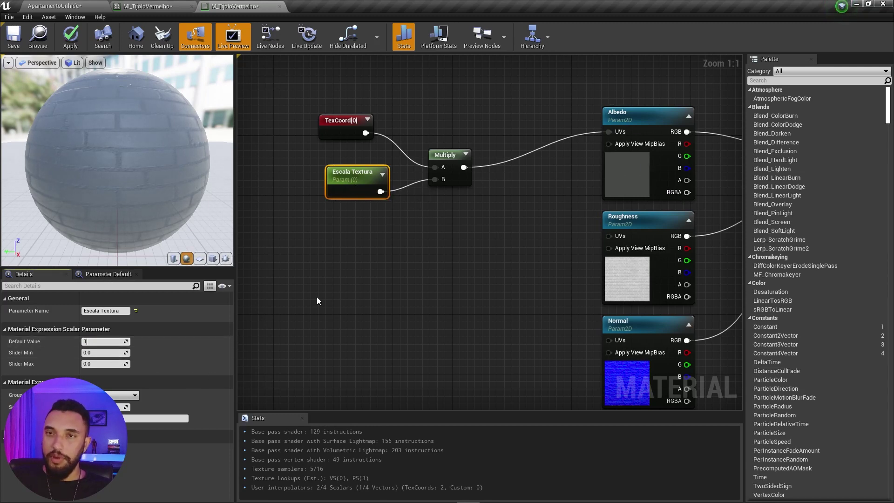
key("Return")
Feed the Multiply result into the Roughness and Normal texture UVs and apply the material.
right_click_drag(527, 222, 437, 190)
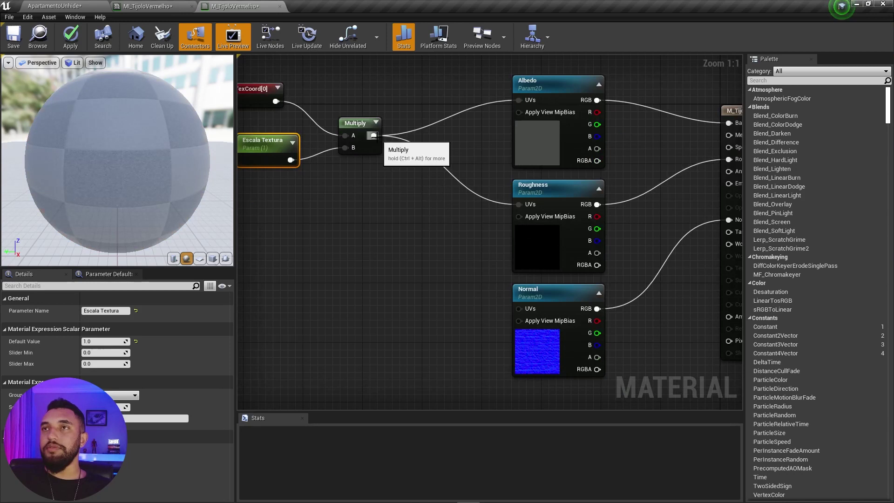
left_click_drag(373, 136, 519, 309)
scroll(407, 314, "down", 3)
left_click(70, 37)
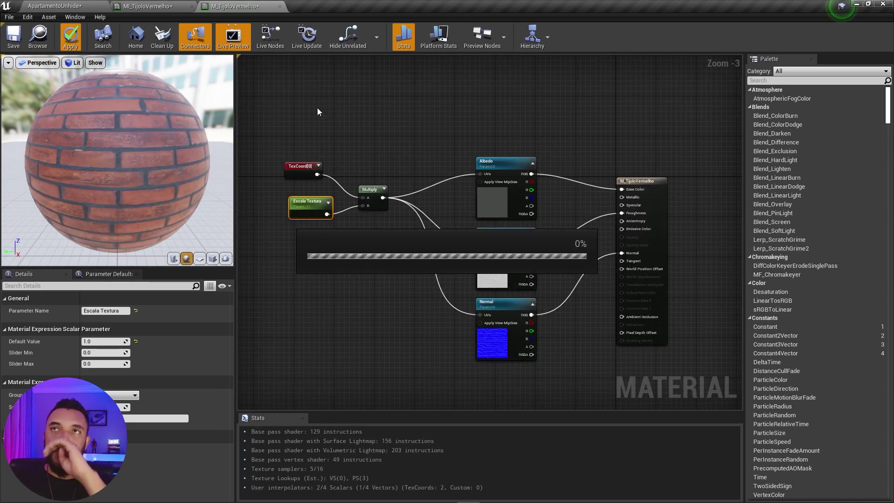
left_click(157, 5)
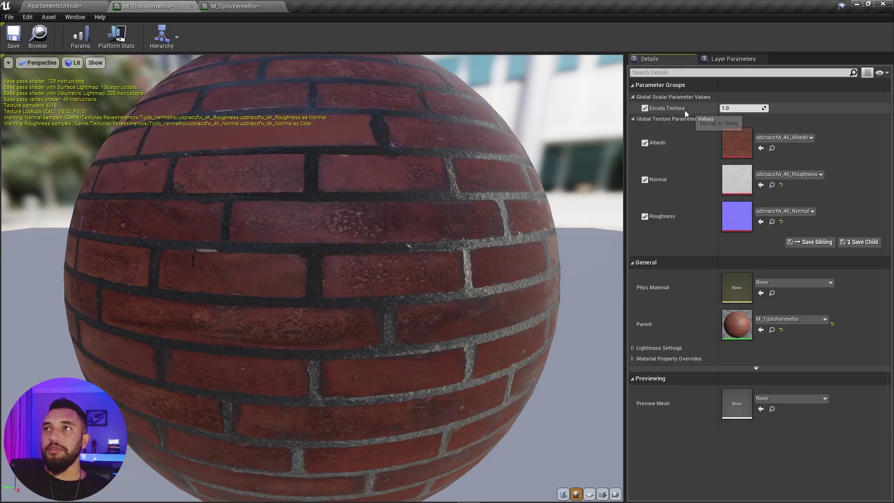
In a floating MI_TijoloVermelho window, raise Escala Textura to about 1.75, then hide the window.
left_click_drag(329, 229, 282, 199)
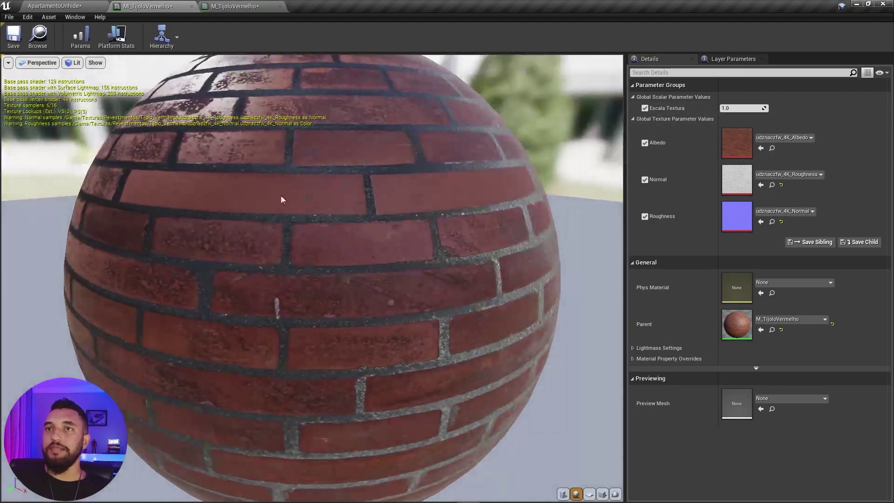
left_click_drag(147, 6, 238, 239)
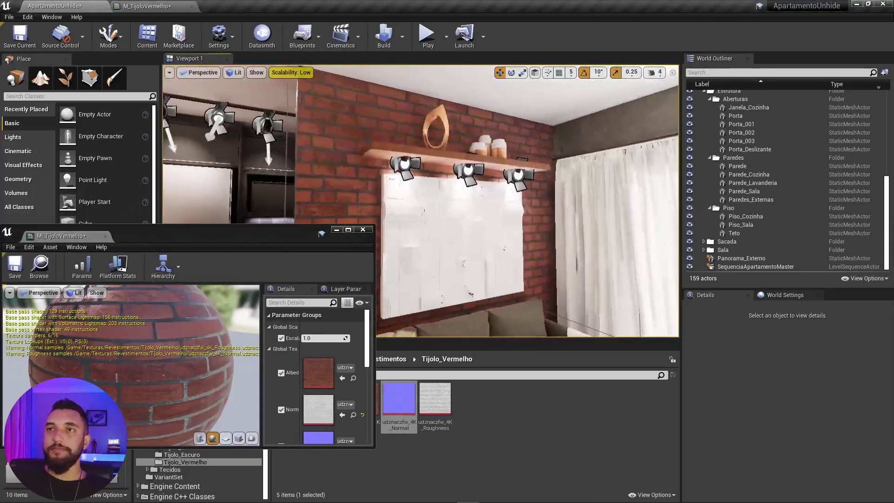
left_click_drag(319, 340, 326, 340)
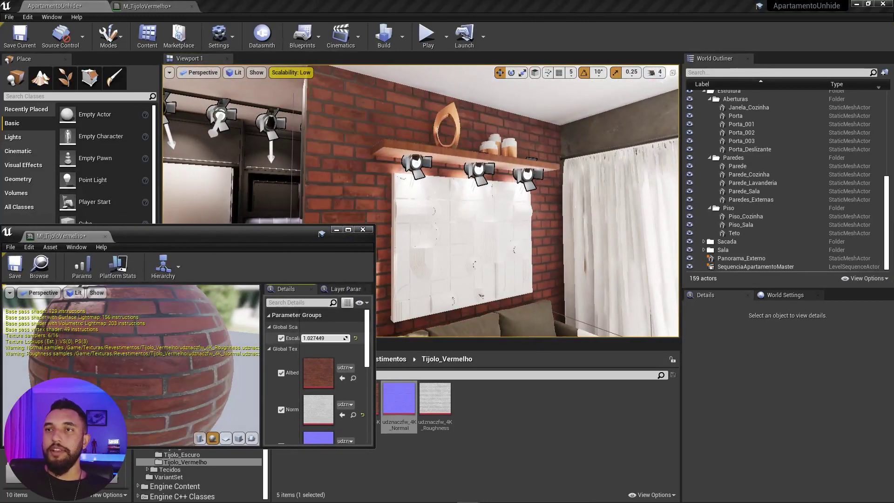
mouse_move(322, 338)
left_mouse_down()
mouse_move(345, 339)
mouse_move(307, 338)
left_mouse_up()
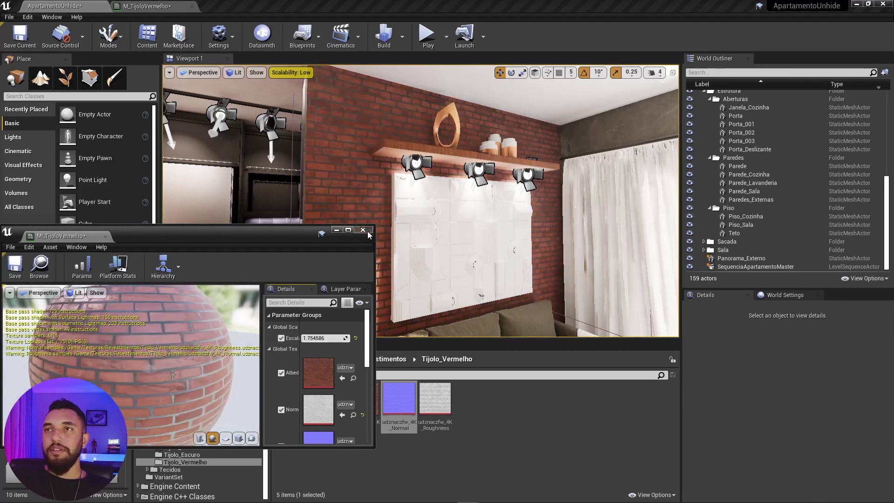
left_click(336, 229)
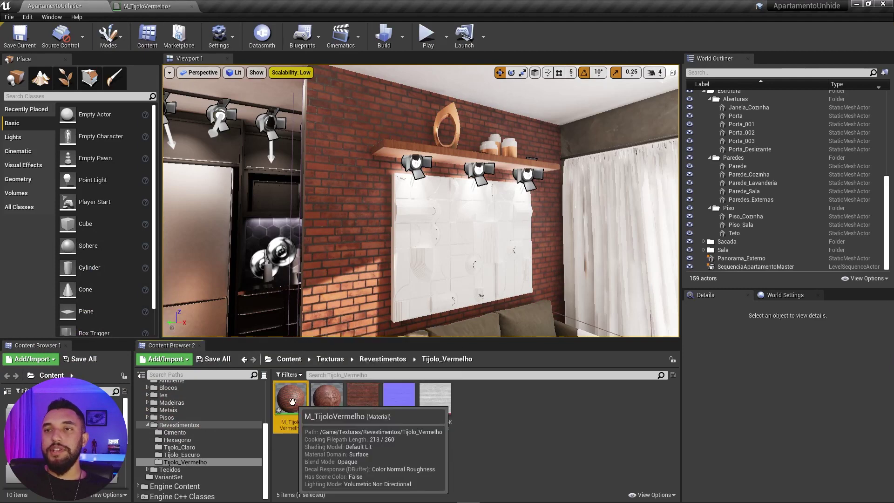
left_click(299, 413)
left_click(154, 5)
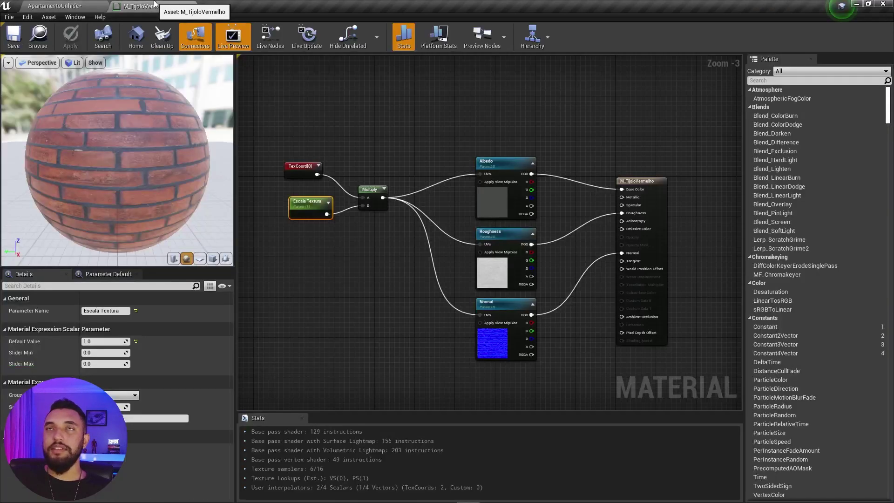
right_click_drag(376, 220, 406, 256)
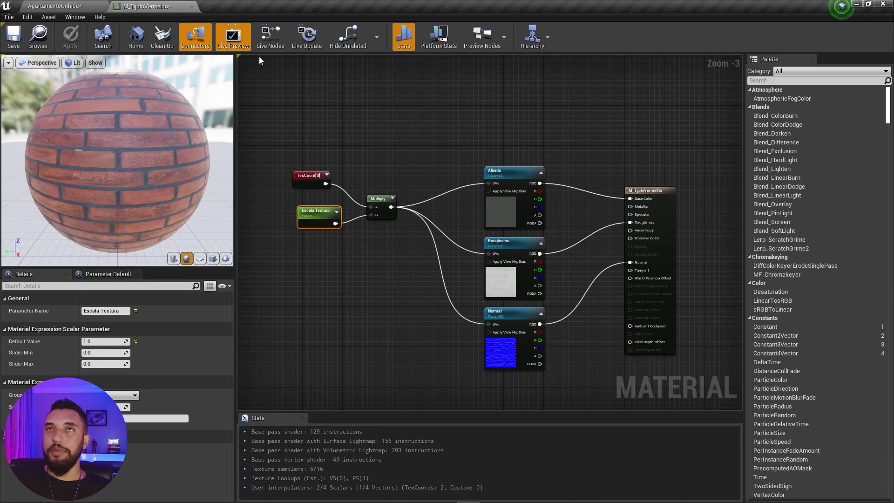
left_click(85, 5)
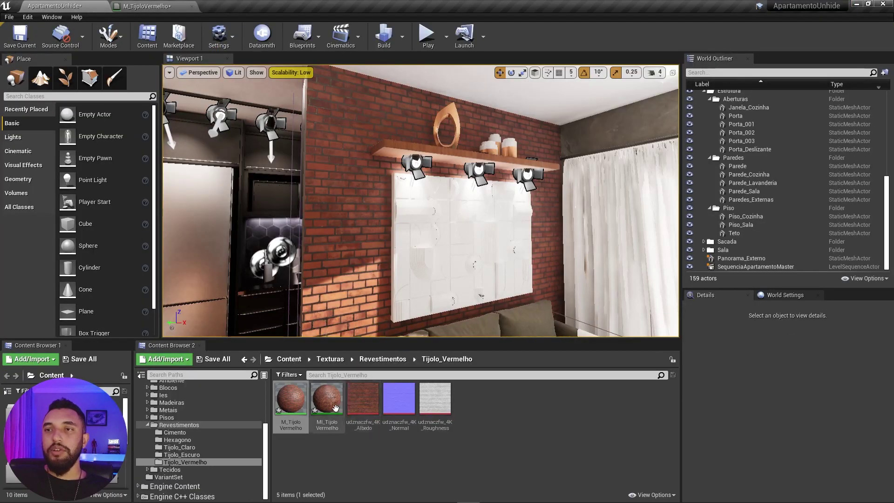
right_click_drag(419, 200, 400, 205)
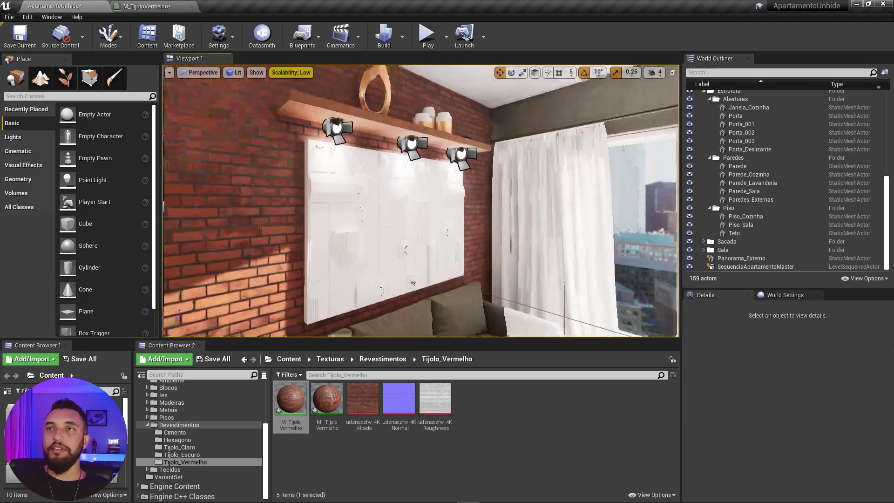